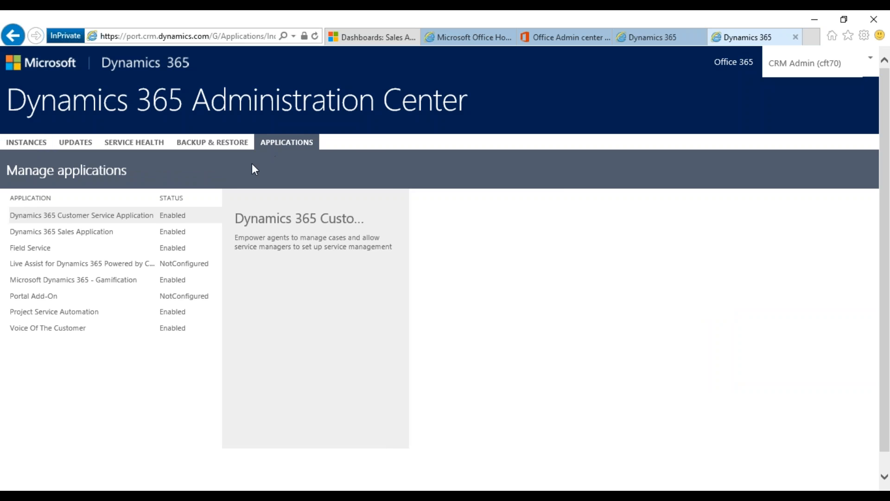
Select Portal Add-On and choose Manage to reach the empty Configure Your Portal form
click(42, 296)
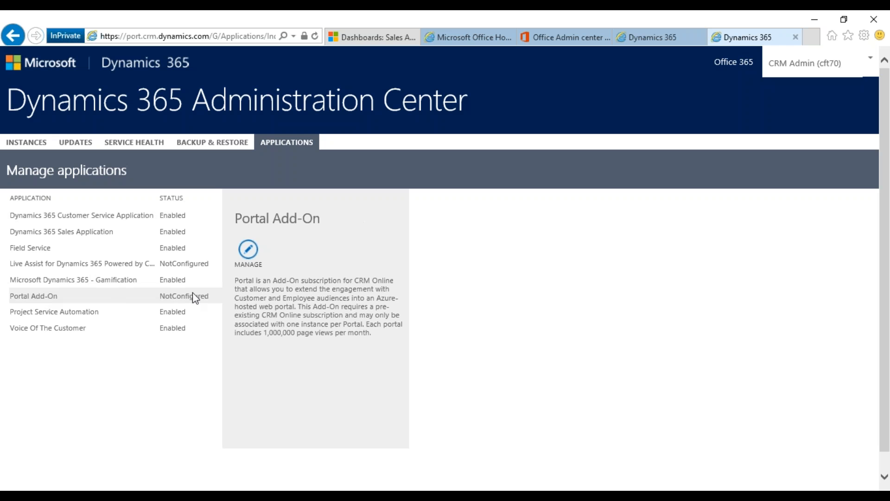
click(247, 253)
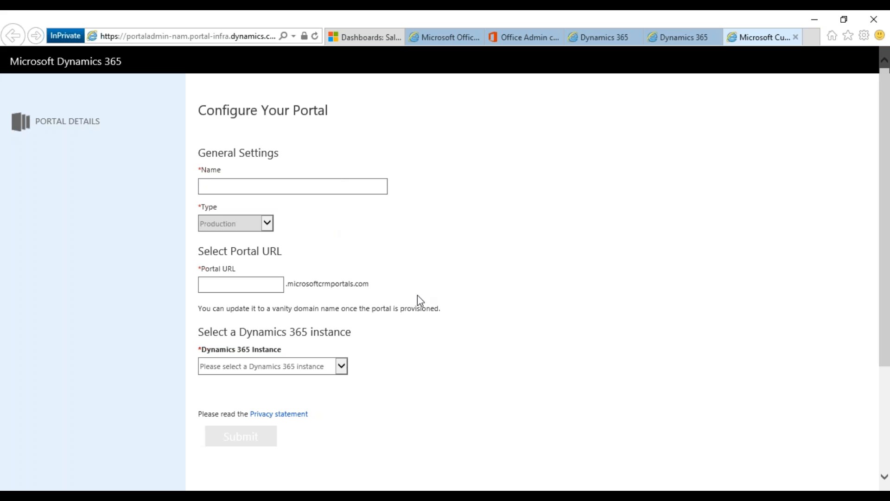
Enter samplewebinarportal as both the portal name and portal URL, getting the URL validated as available
scroll(410, 244, down, 3)
scroll(385, 260, up, 3)
click(295, 186)
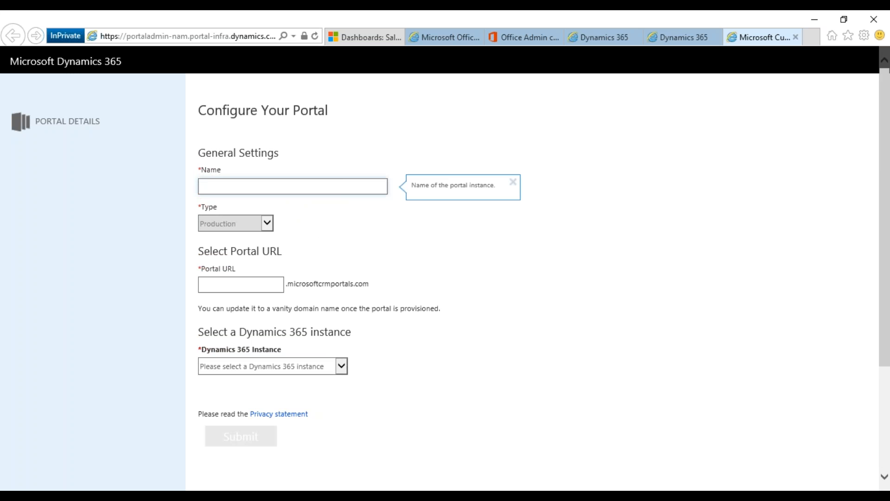
text(sampl)
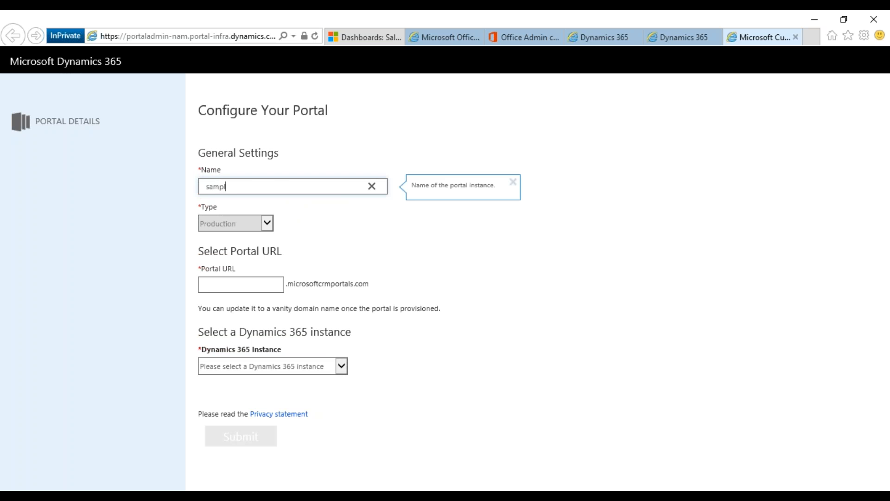
text(ewebinarportal)
click(237, 283)
text(s)
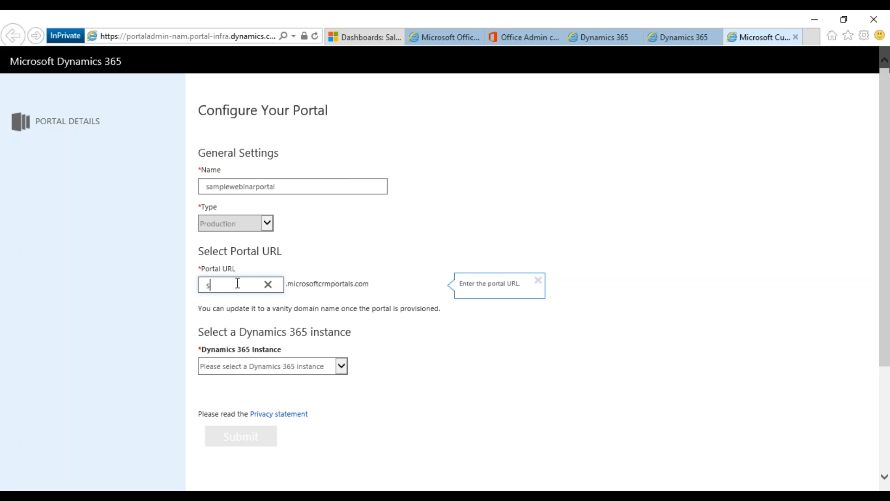
text(amplewebinarportal)
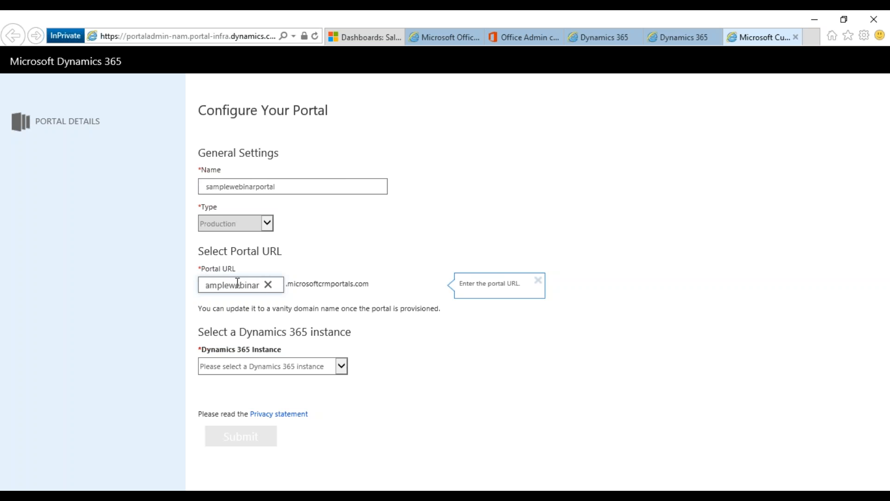
click(402, 319)
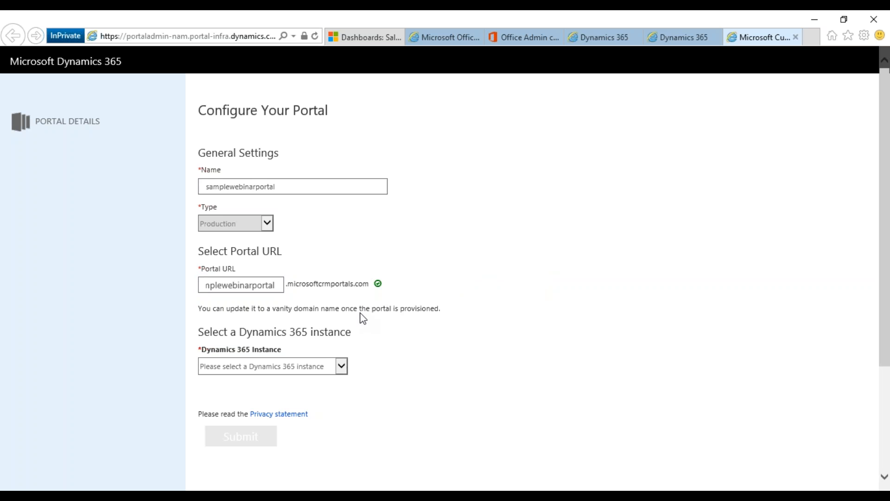
scroll(351, 352, down, 1)
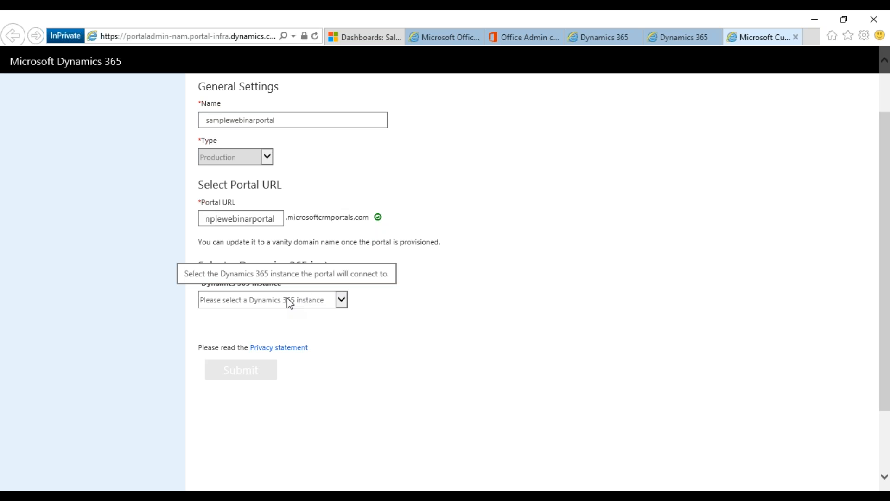
Select CFT70 as the Dynamics 365 instance and review the newly shown portal options
click(288, 300)
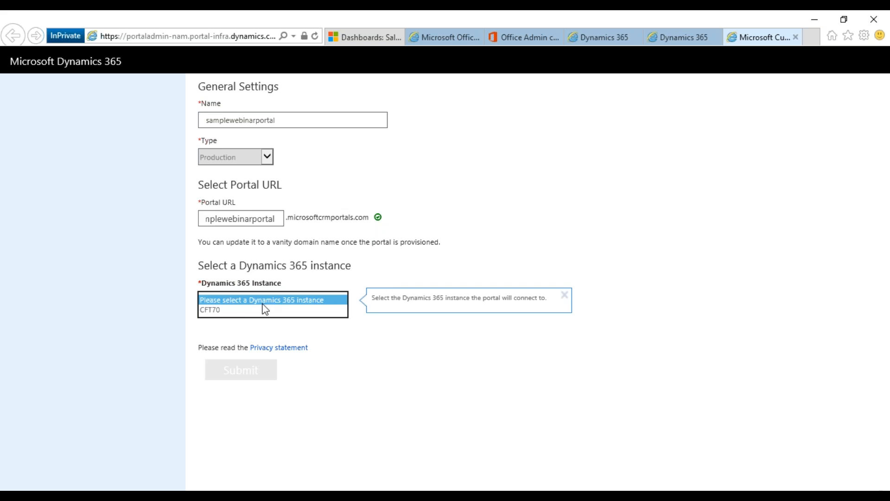
click(241, 309)
scroll(446, 325, down, 1)
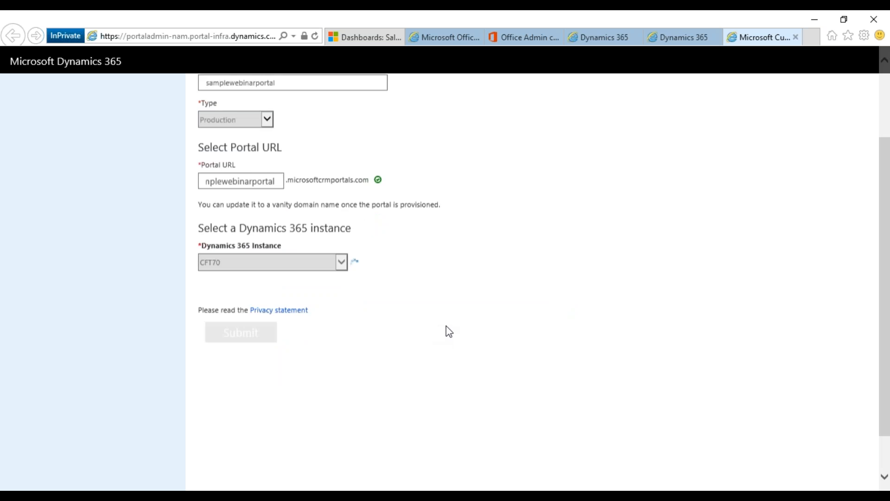
scroll(436, 315, down, 1)
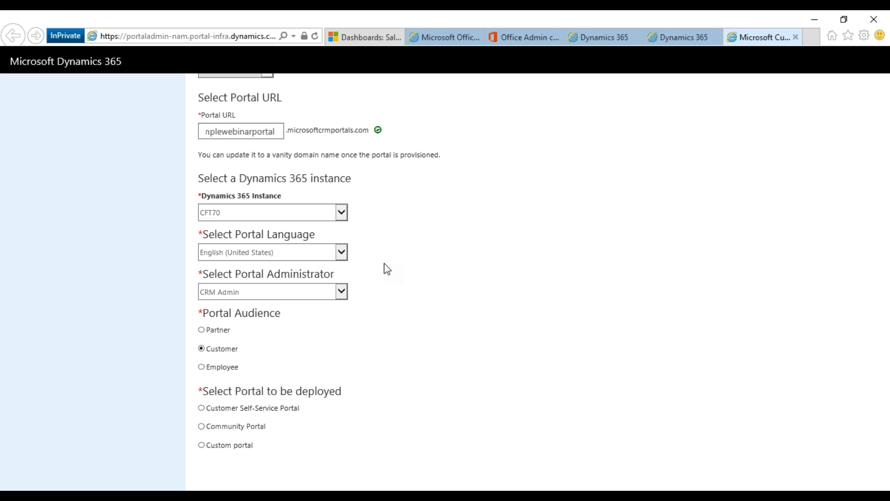
scroll(387, 269, down, 2)
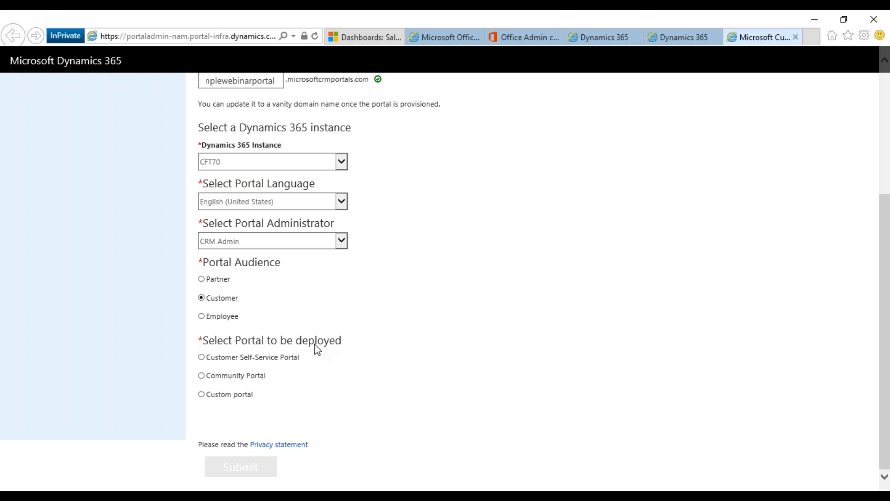
Choose the Customer Self-Service Portal for deployment and submit the configuration
click(247, 360)
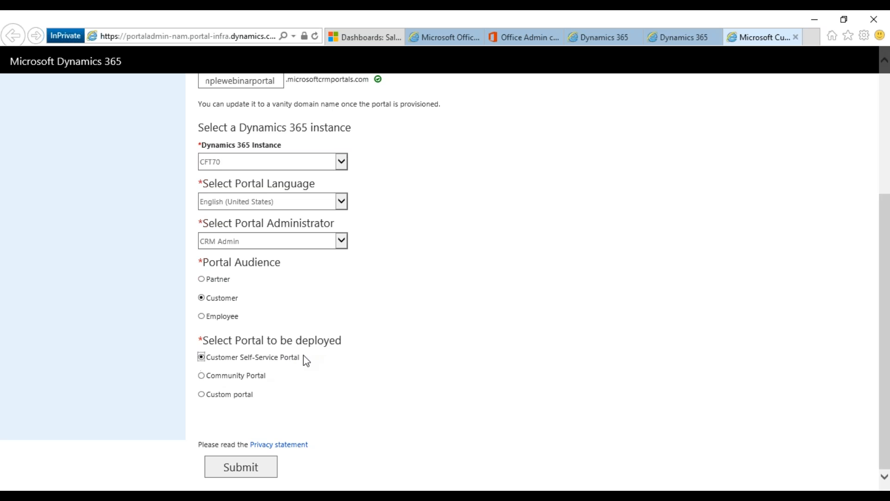
click(236, 465)
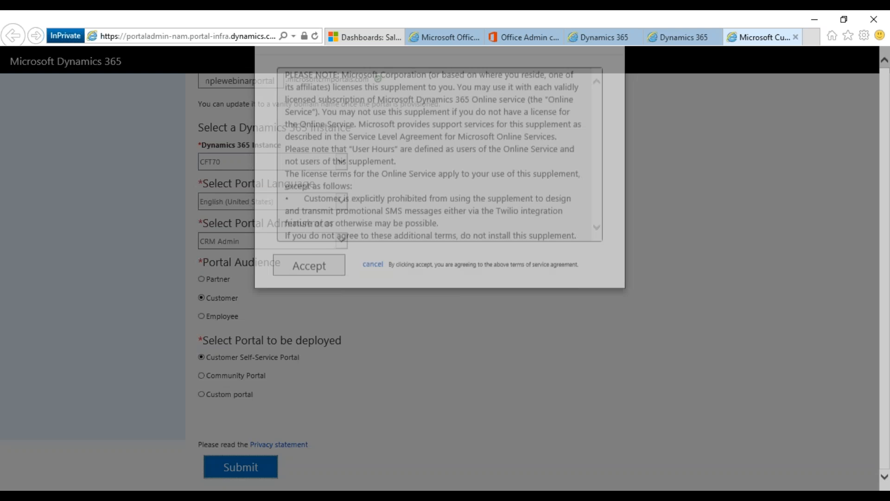
Accept the Terms of Service and the Microsoft CRM Portals permission request
click(317, 320)
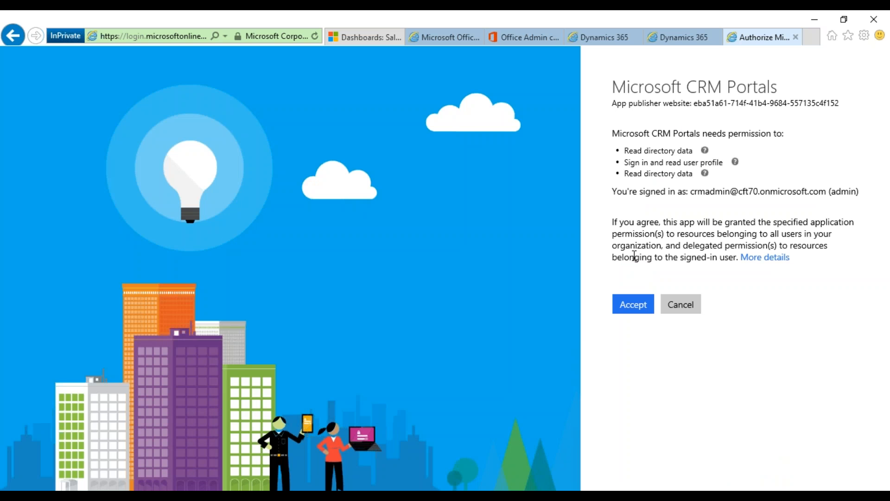
click(629, 305)
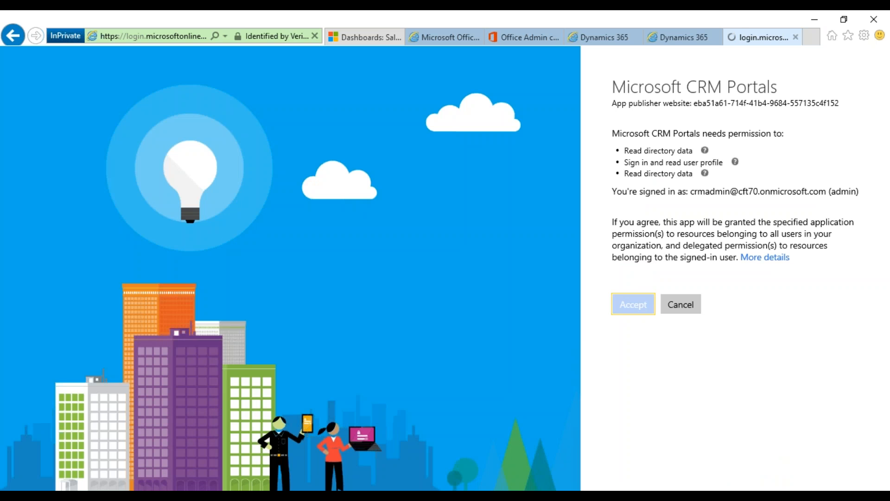
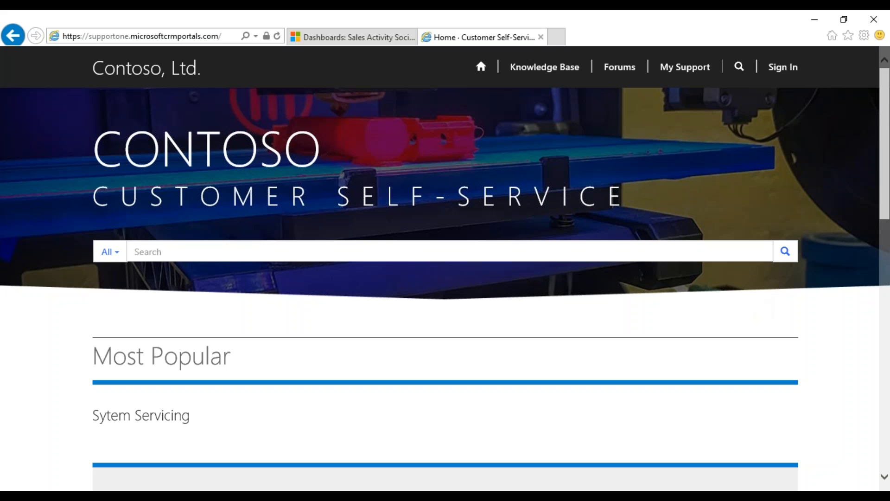
Sign in to the portal with the local account's username and password, then open the Support page
click(783, 67)
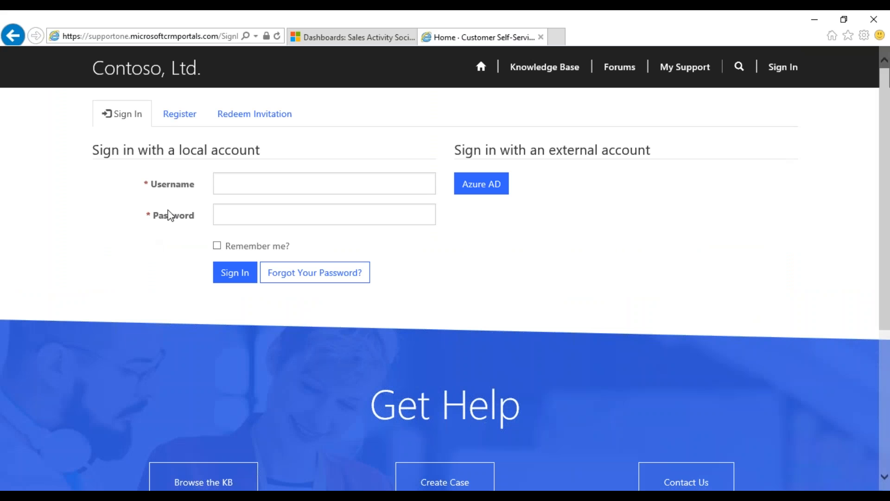
click(240, 184)
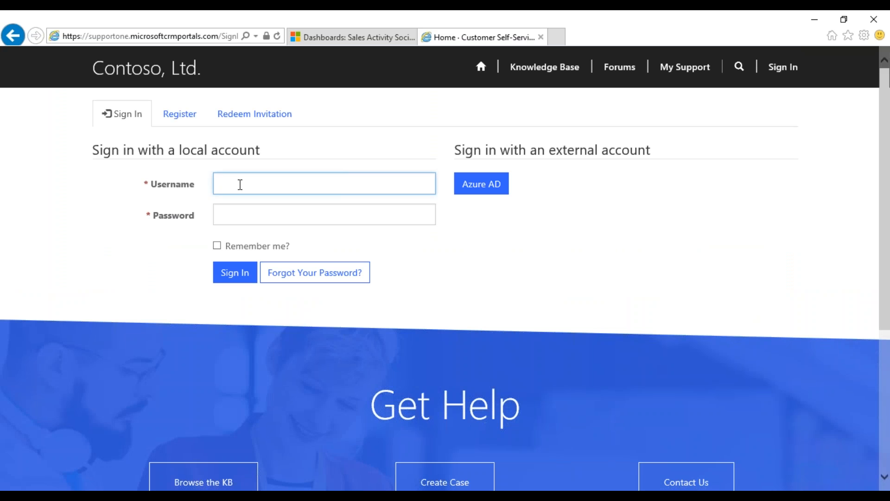
key(Tab)
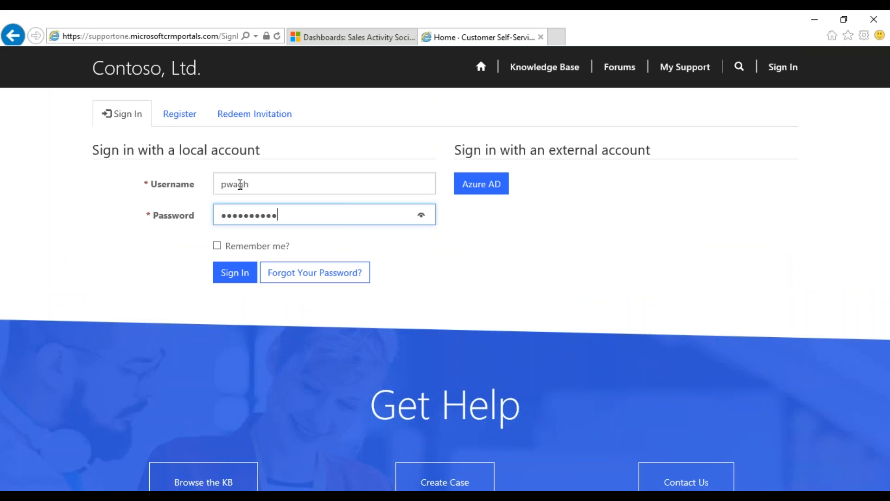
click(235, 274)
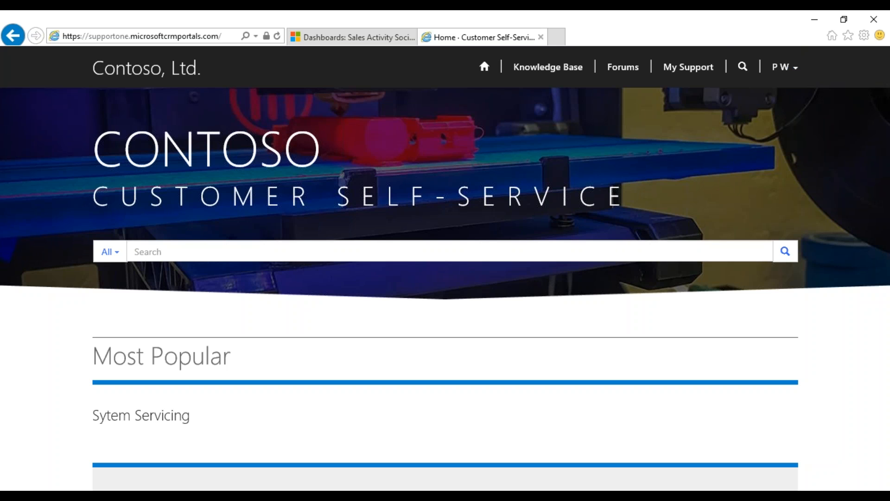
click(698, 70)
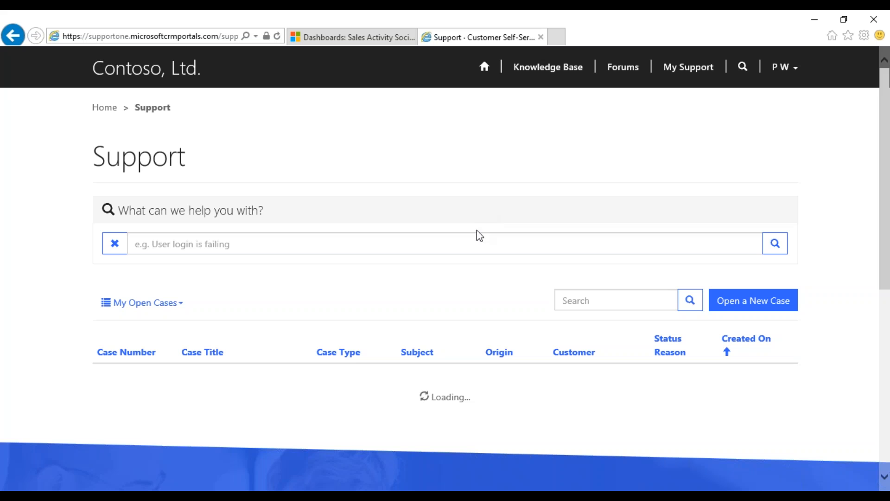
Open the 'System Down issue' case from My Open Cases and scroll to its empty timeline
scroll(491, 209, down, 3)
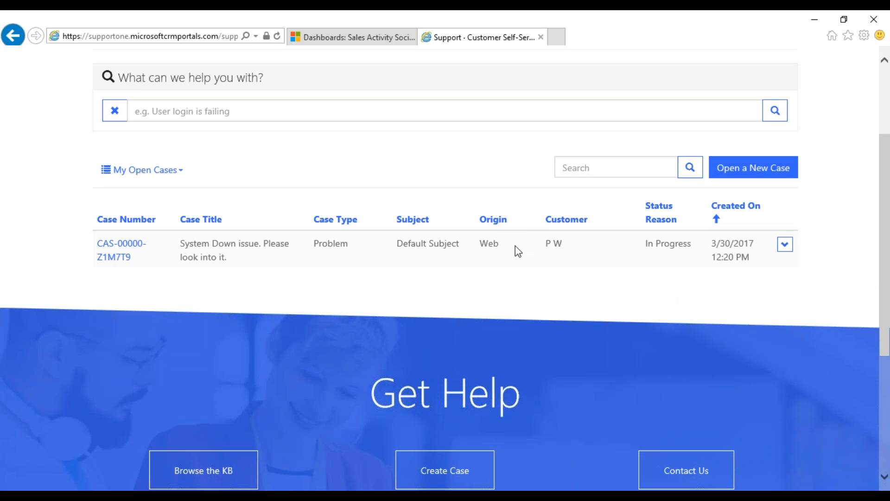
click(129, 251)
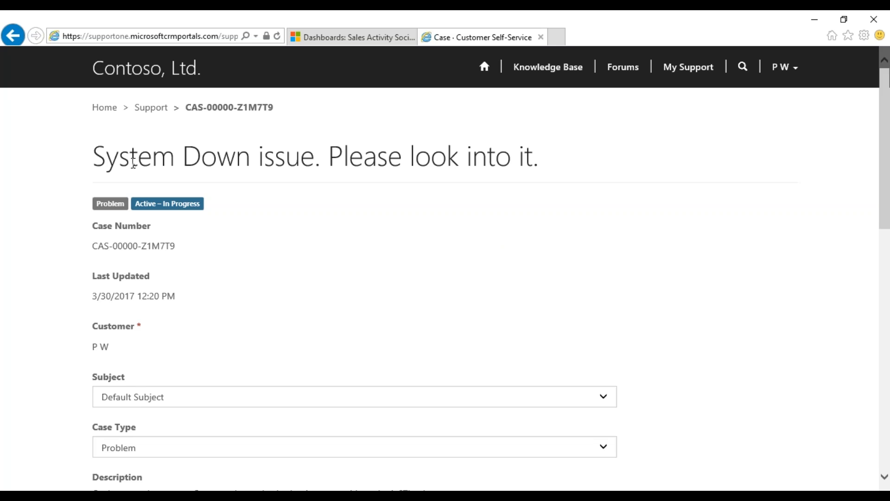
scroll(287, 273, down, 3)
scroll(286, 273, down, 4)
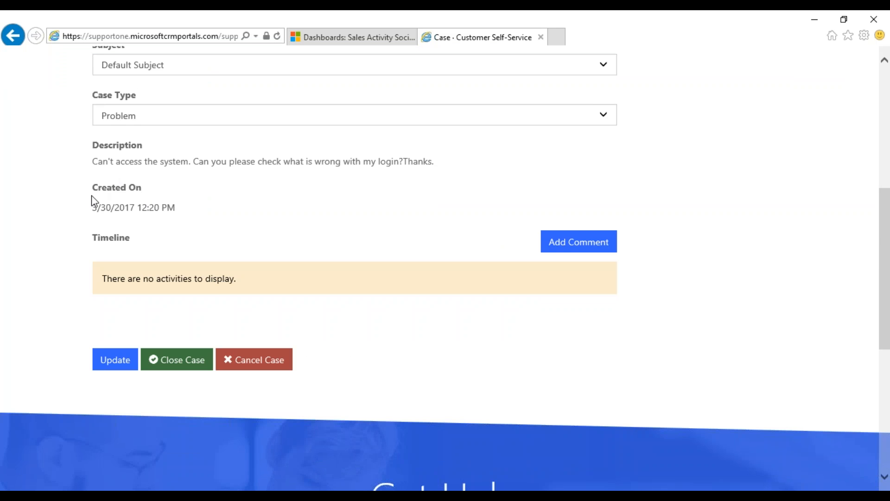
Post the comment 'The system gets back up. But then again fails to boot at most times.' on the case
click(567, 248)
click(435, 165)
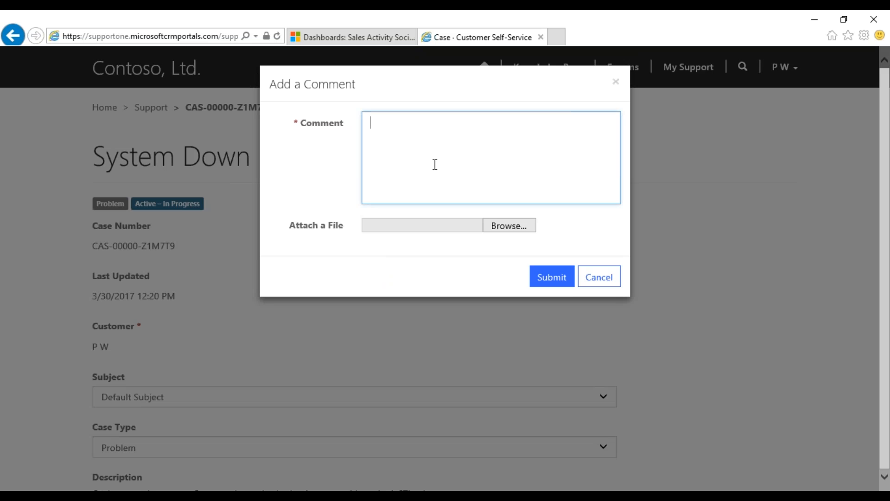
text(The system get)
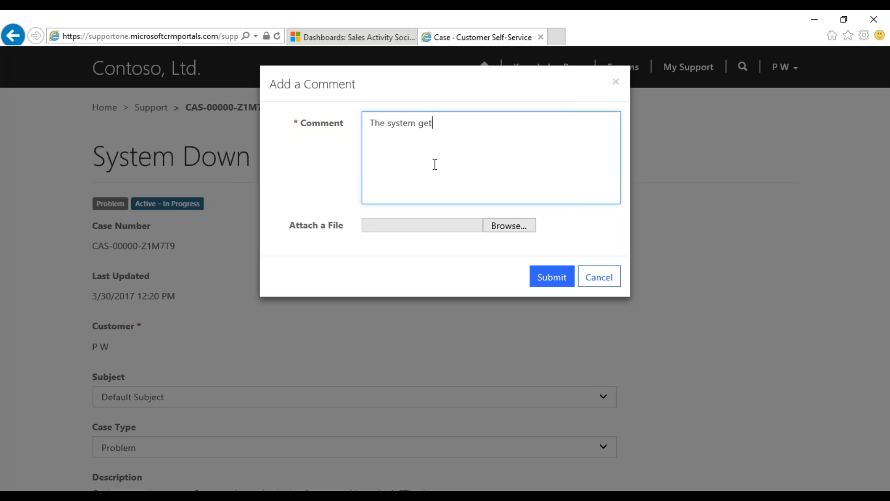
text(s back up.But then aga)
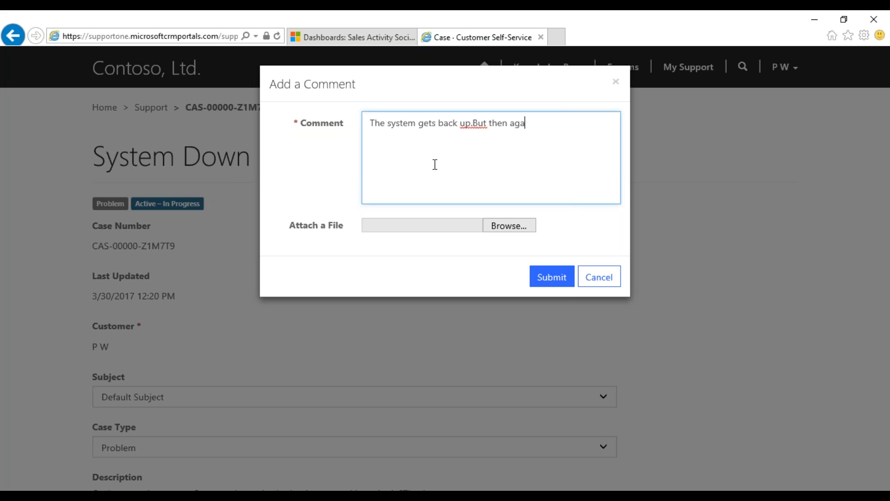
text(in fails to boot at most time)
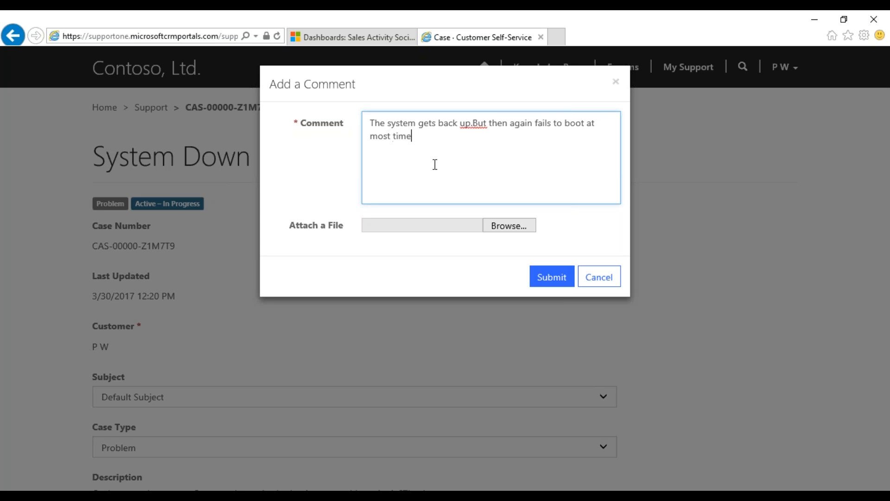
text(s.)
key(Up)
key(ctrl+Right)
key(ctrl+Right)
key(ctrl+Right)
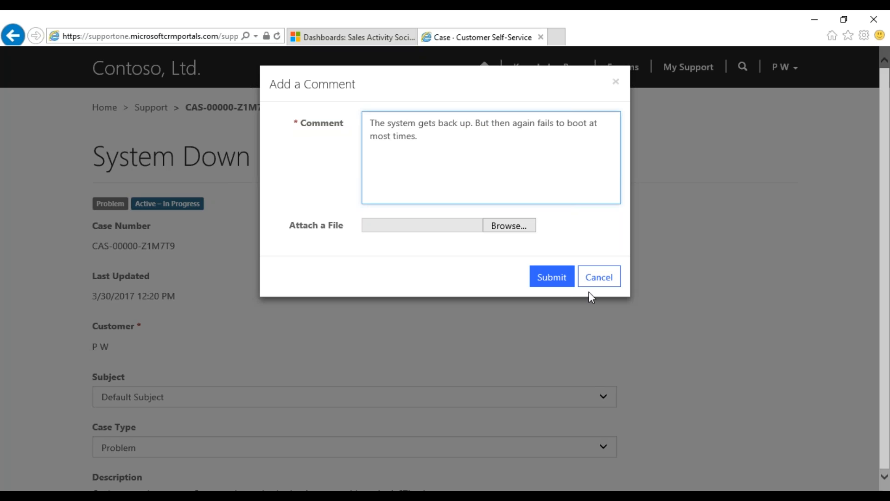
click(543, 282)
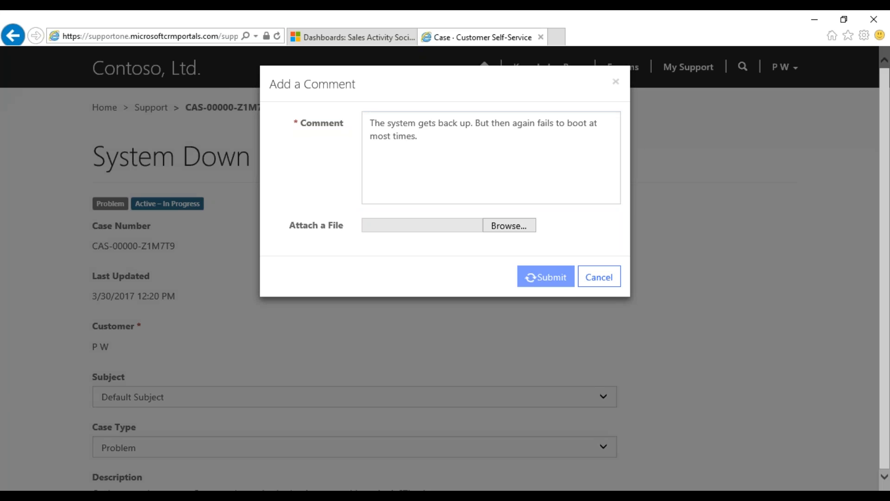
scroll(531, 358, down, 7)
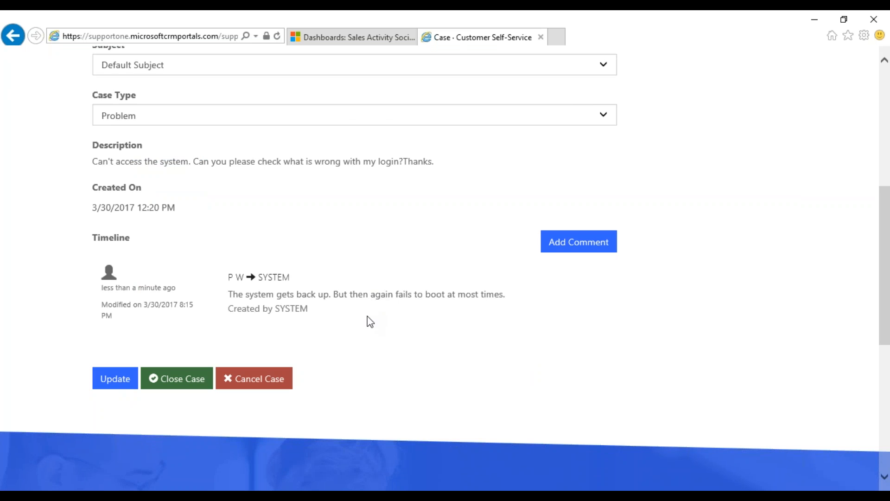
scroll(402, 287, up, 6)
scroll(410, 317, down, 4)
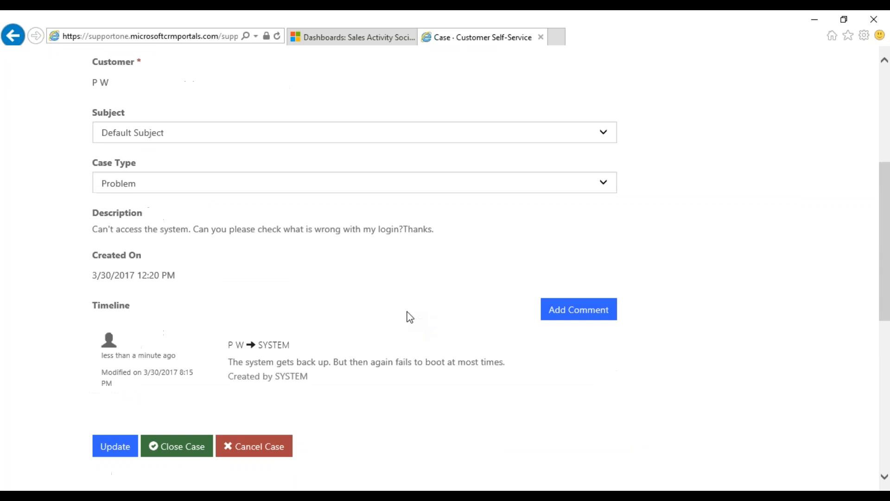
click(121, 438)
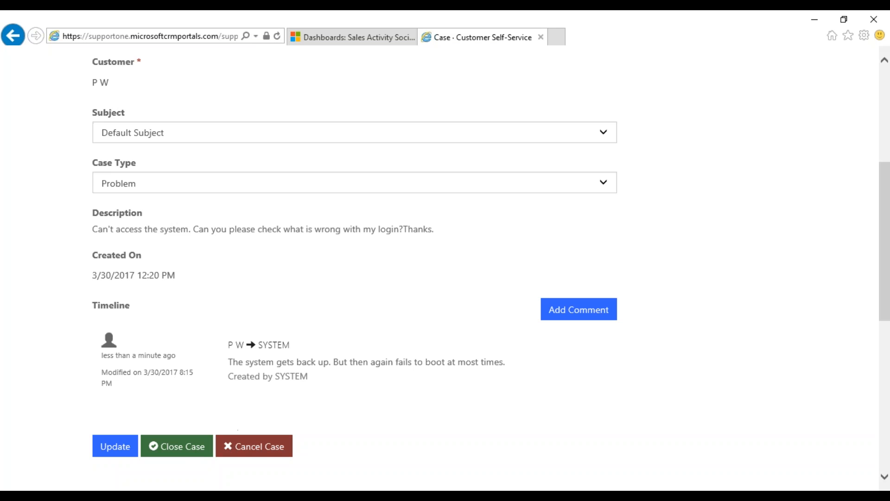
click(236, 449)
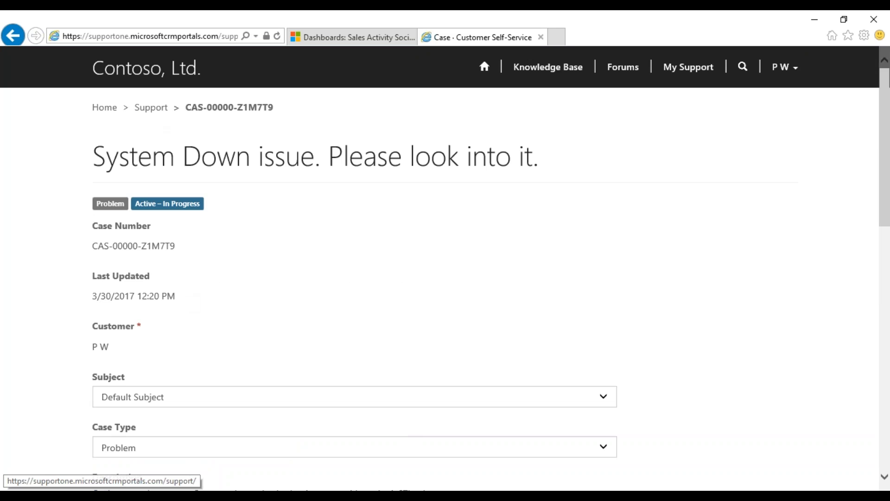
click(693, 67)
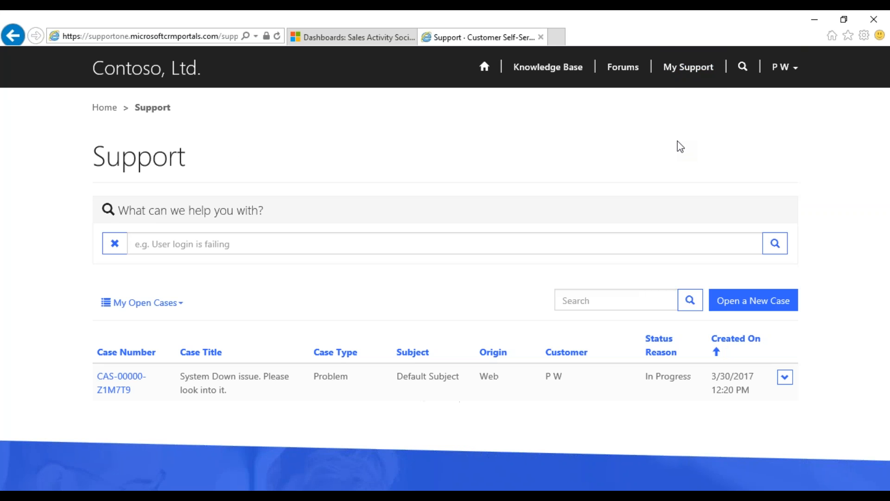
scroll(678, 146, down, 3)
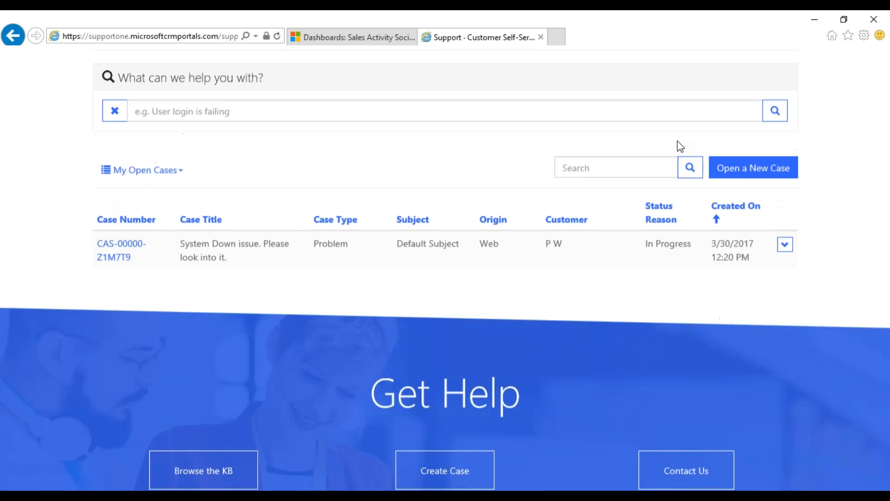
click(166, 175)
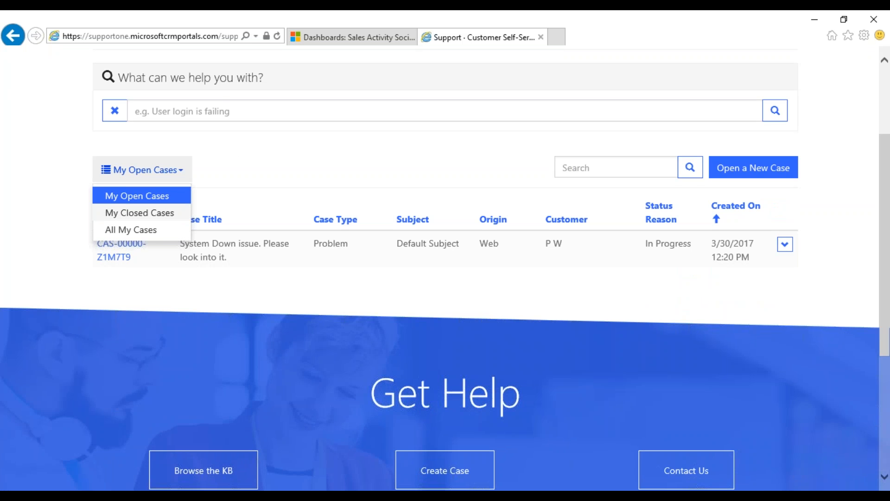
click(269, 190)
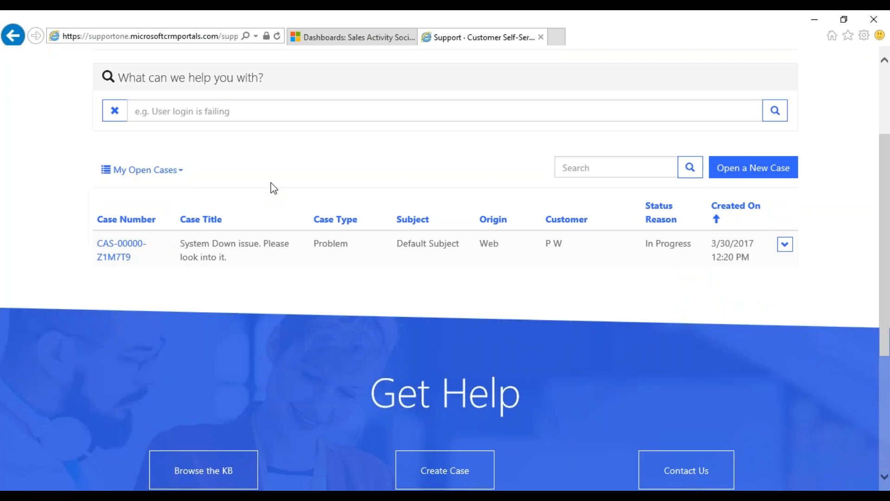
scroll(272, 188, up, 3)
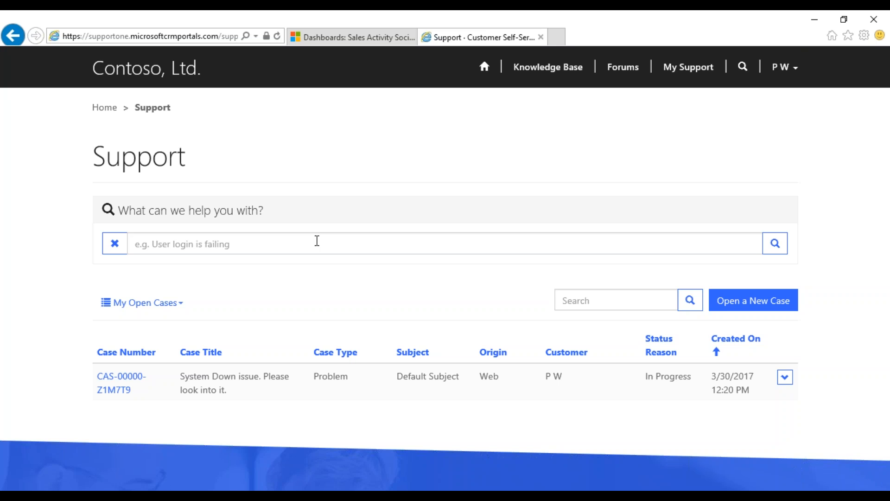
Search support content for 'system' and open the Sytem Servicing knowledge article KA-01000
click(317, 241)
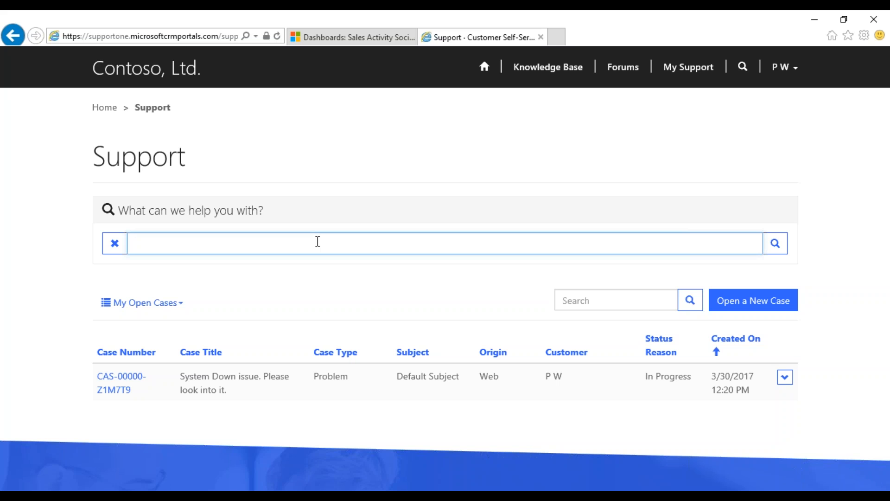
text(system)
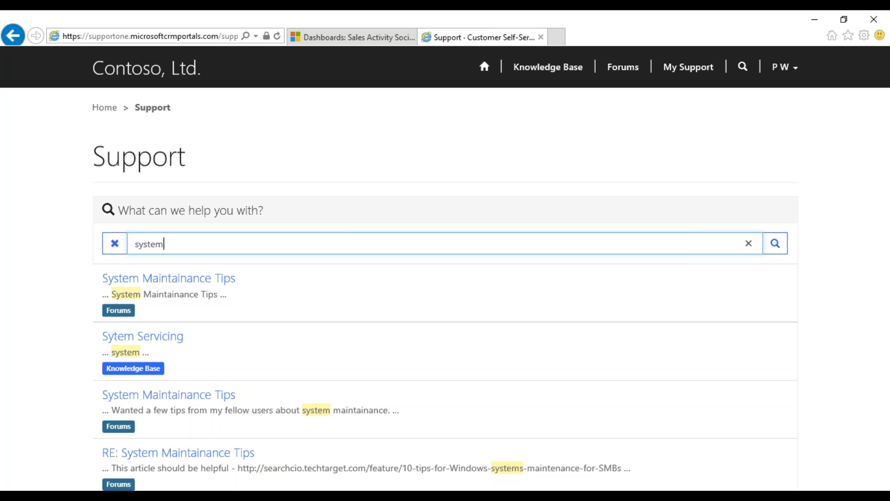
scroll(271, 227, down, 1)
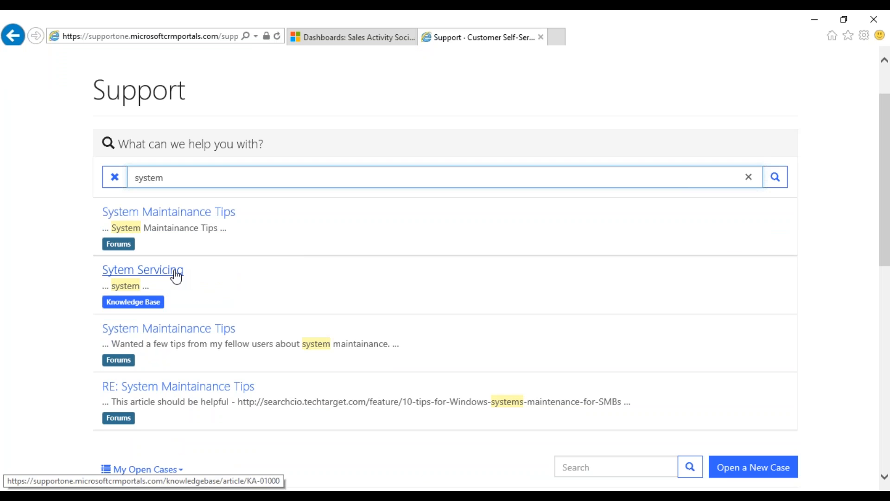
click(176, 273)
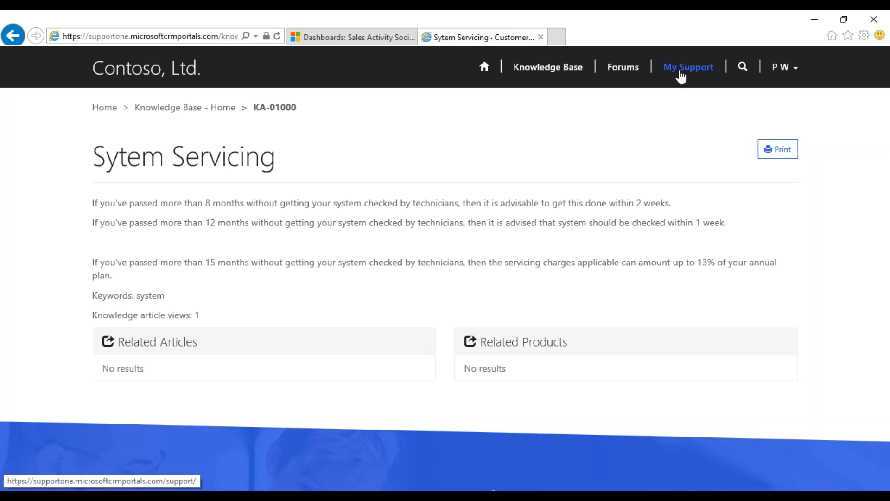
click(630, 79)
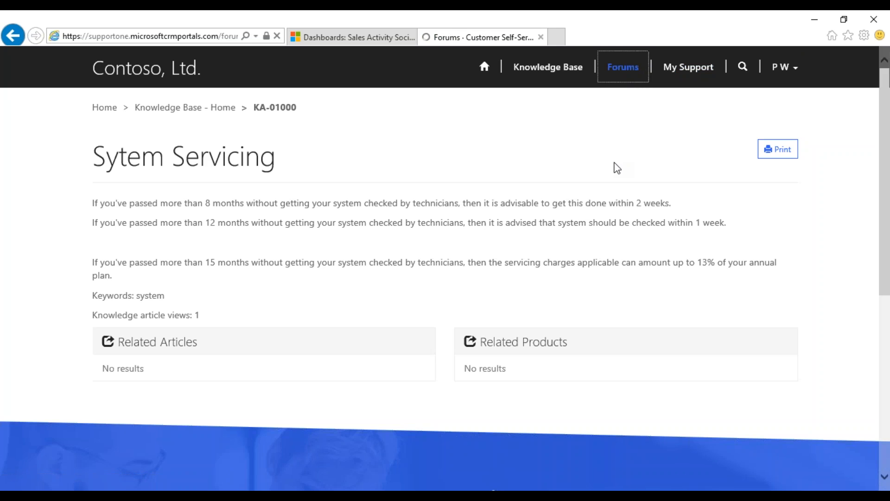
Open the General Discussion forum and browse its three threads, including 'System Maintainance Tips'
scroll(556, 195, down, 3)
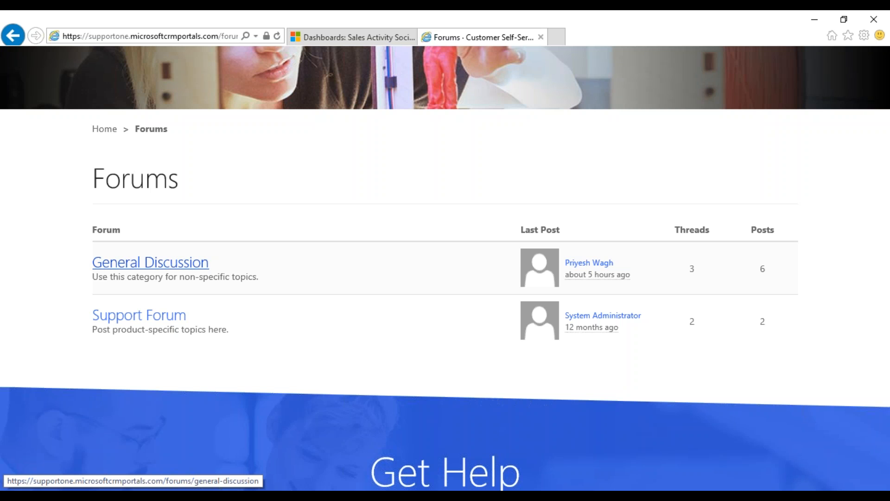
scroll(202, 273, up, 3)
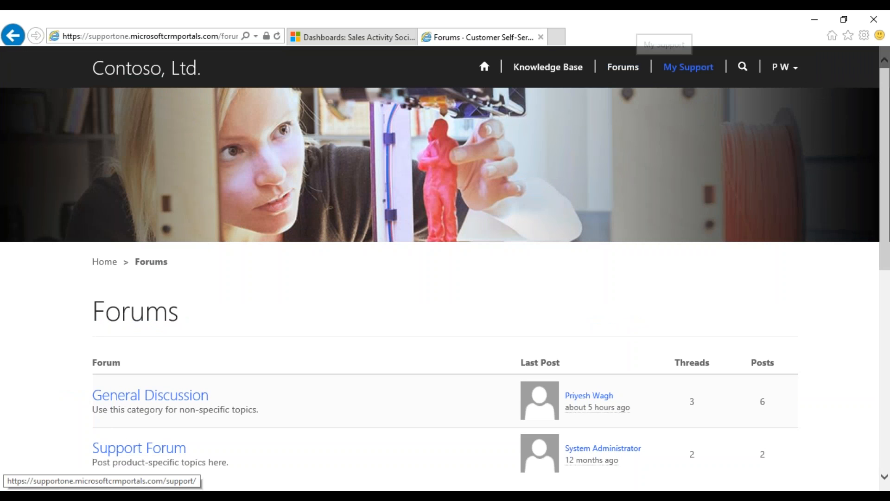
scroll(346, 225, down, 2)
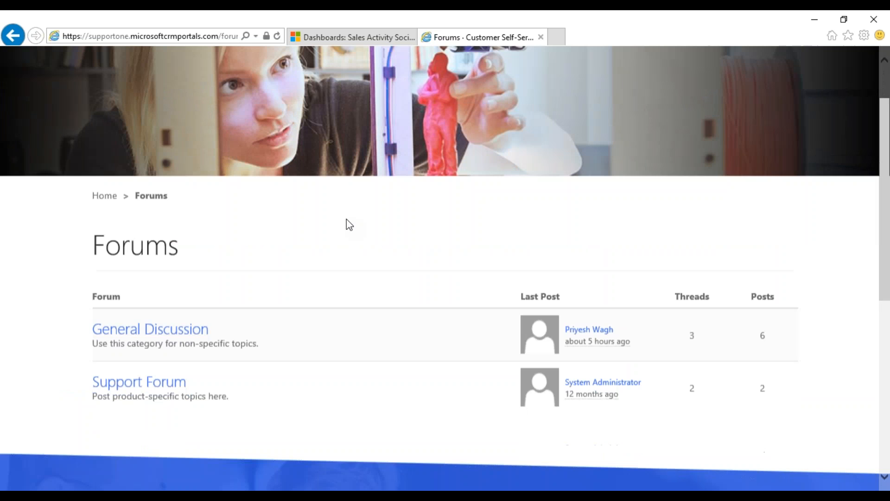
click(159, 329)
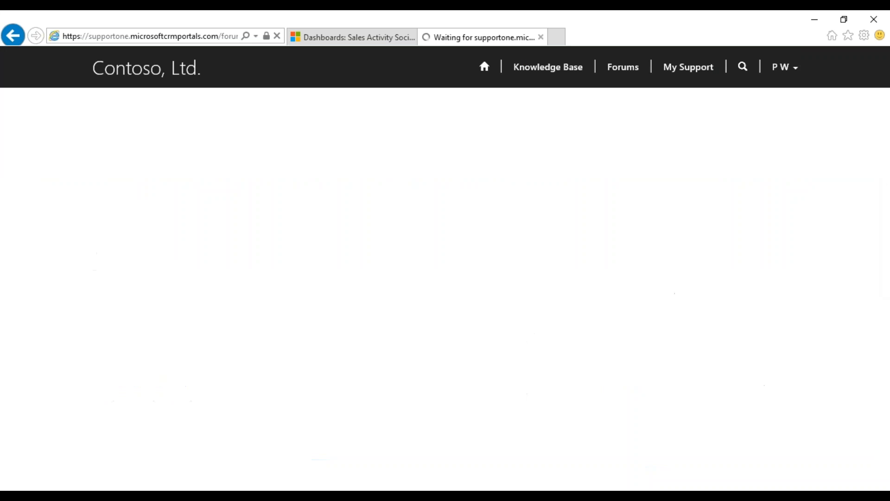
scroll(313, 290, down, 3)
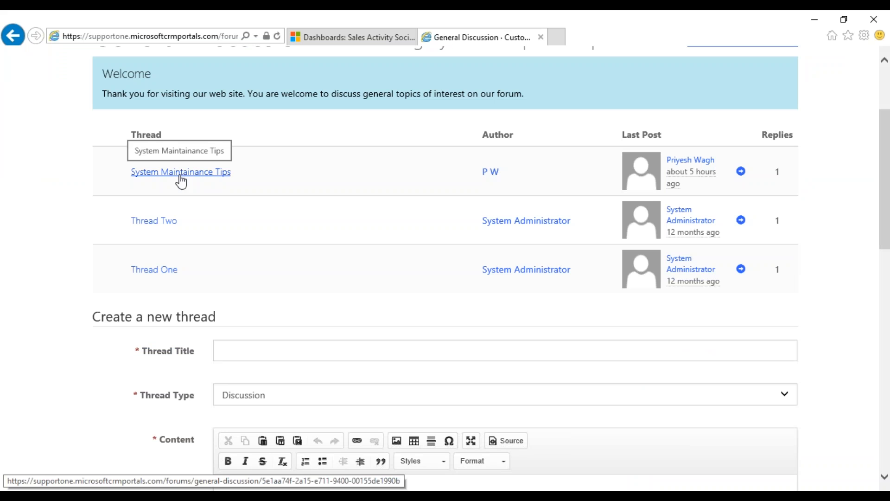
Read through the System Maintainance Tips forum thread
click(159, 176)
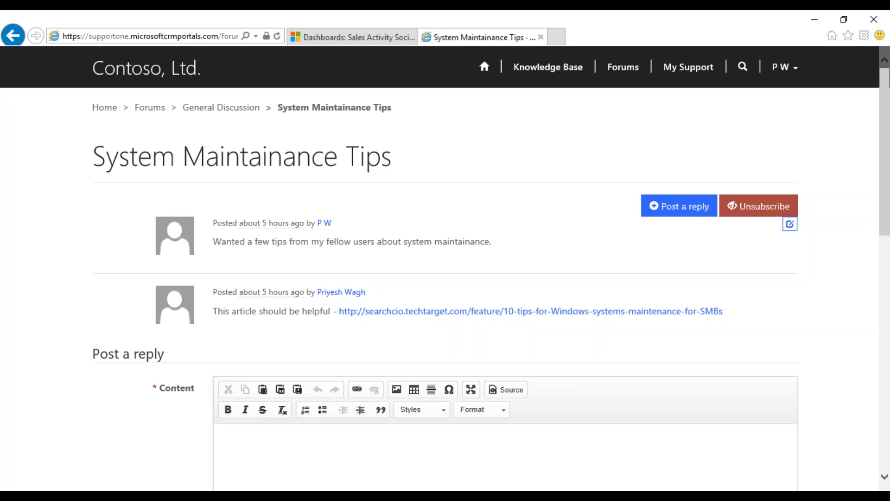
scroll(469, 255, down, 3)
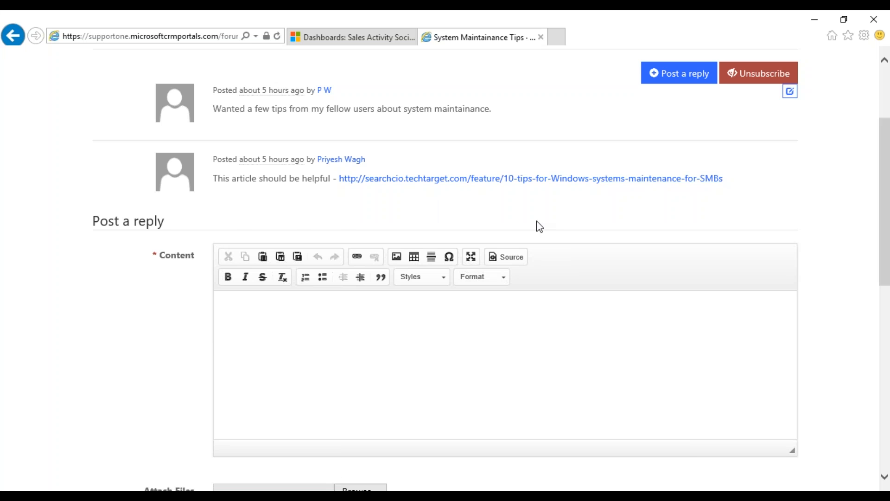
scroll(536, 224, up, 3)
Return to the portal home page, minimize the browser, and advance the slideshow to Partner Portal
click(487, 71)
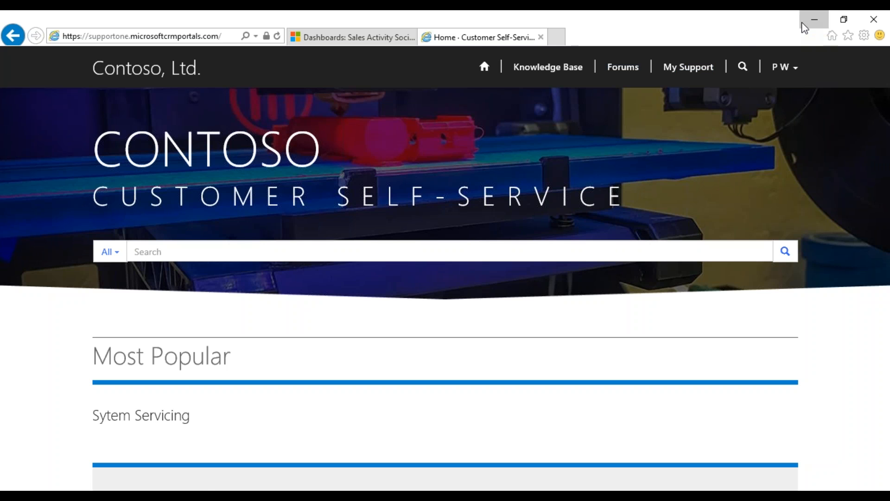
click(804, 24)
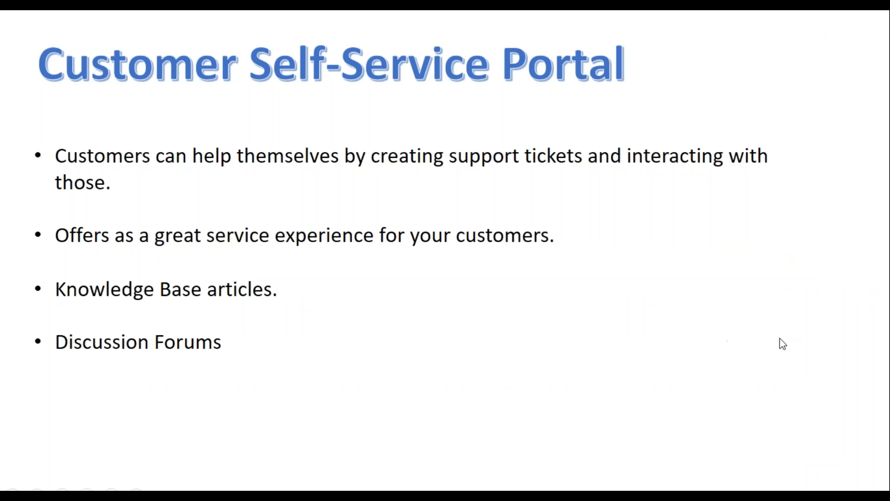
key(Right)
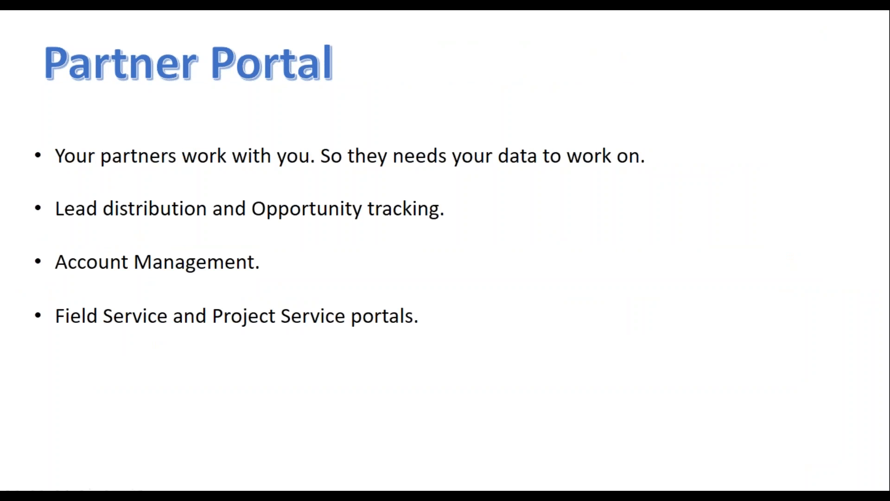
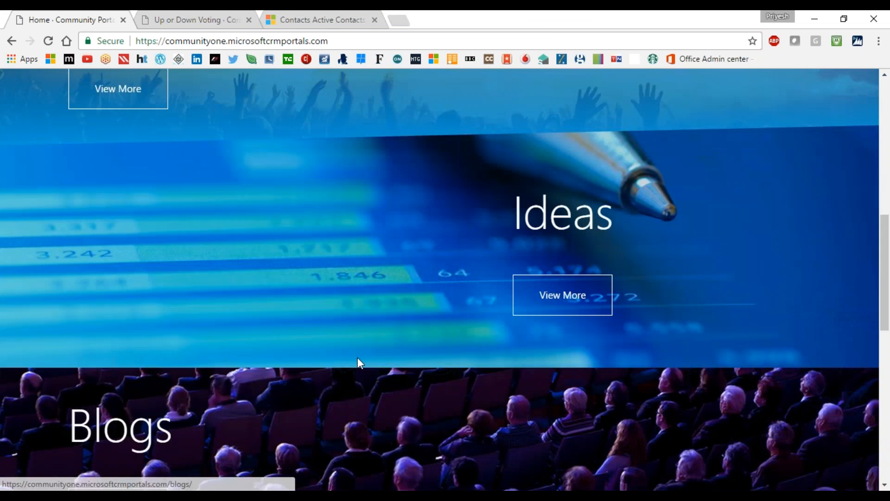
scroll(520, 341, up, 3)
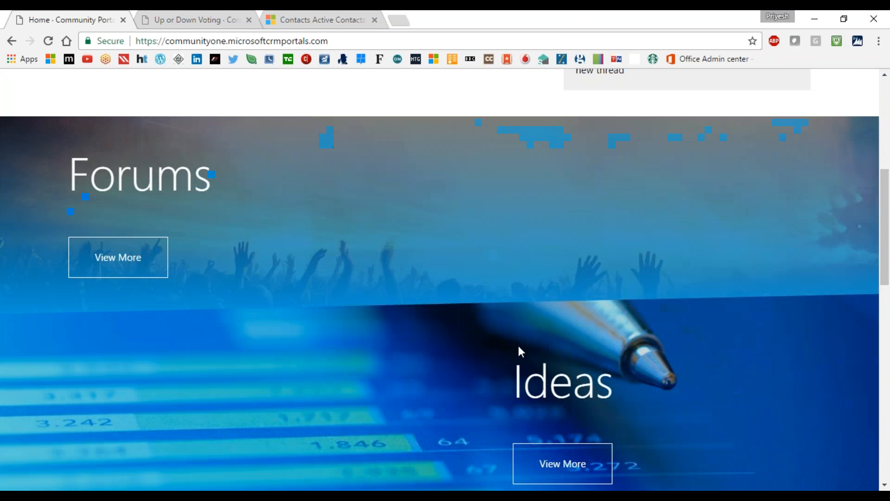
scroll(156, 167, down, 3)
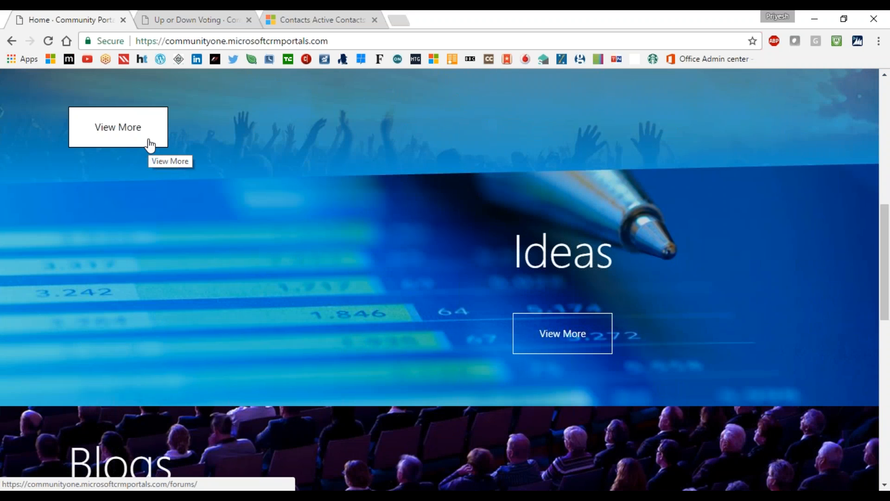
scroll(219, 229, down, 3)
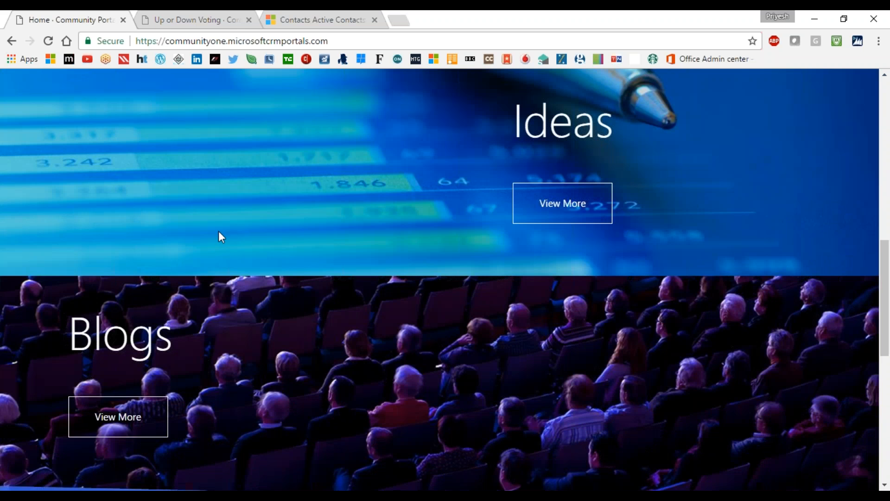
Open the portal's Blogs page and scroll through its post listing
click(133, 418)
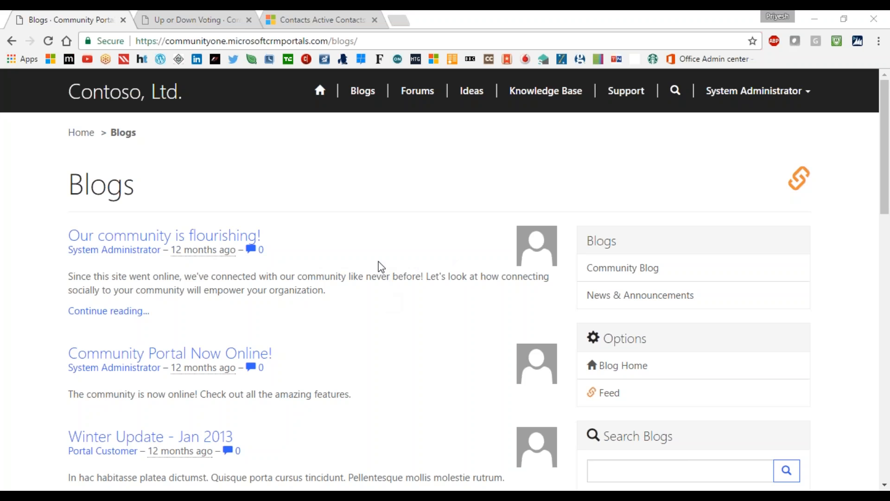
scroll(418, 238, down, 3)
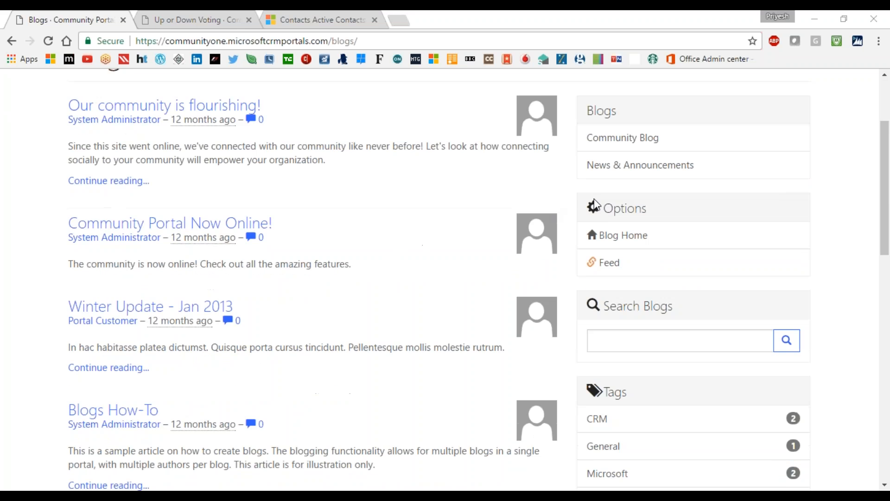
scroll(623, 346, down, 1)
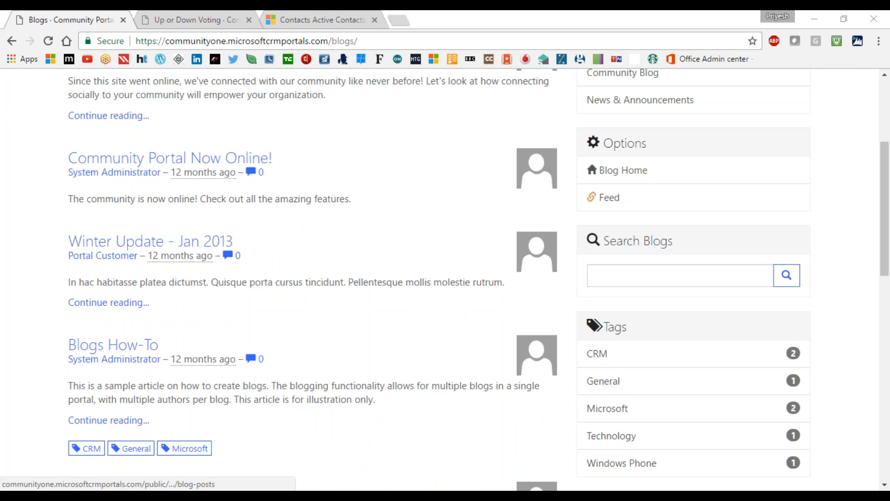
scroll(246, 332, up, 3)
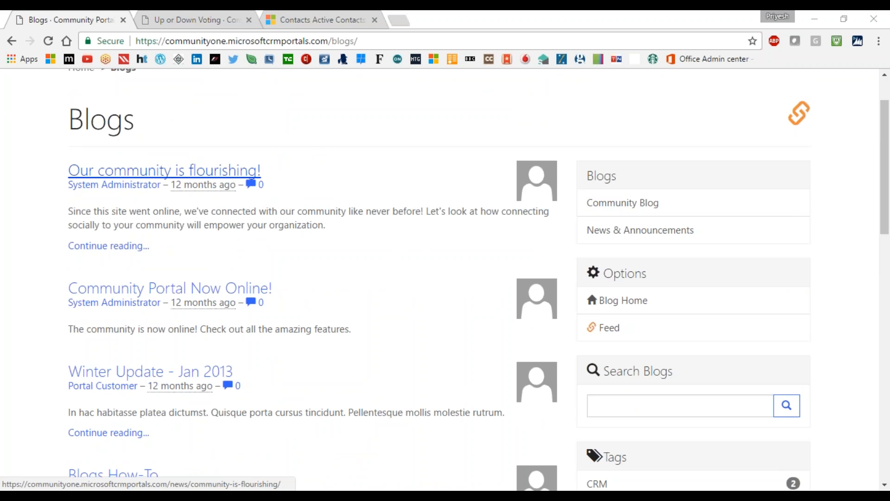
Read 'Our community is flourishing!', then return to the News & Announcements blog home
click(165, 170)
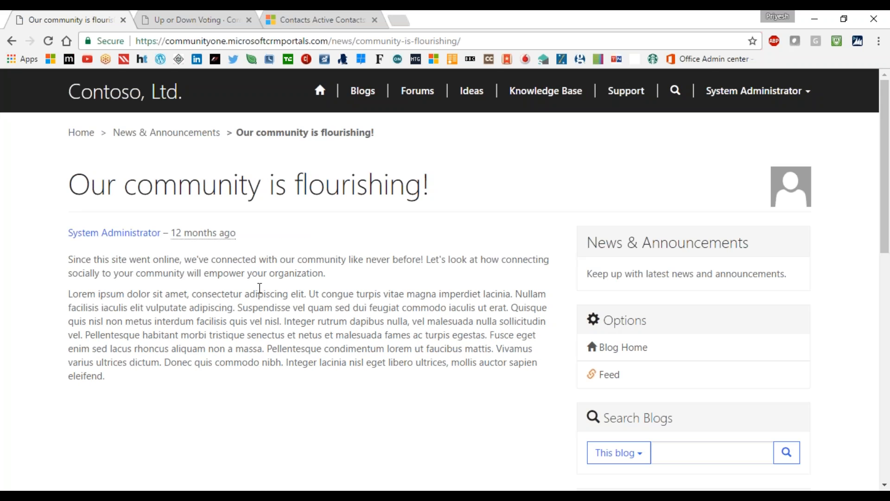
scroll(364, 339, down, 7)
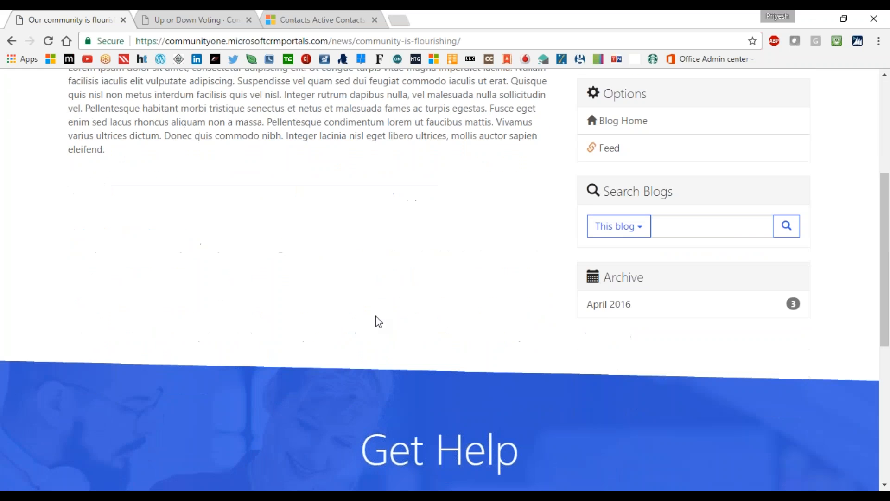
scroll(457, 308, up, 5)
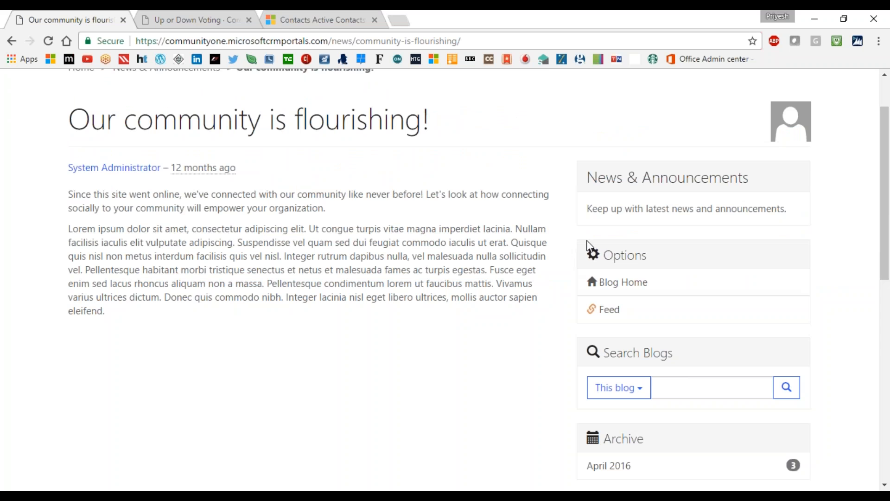
click(618, 292)
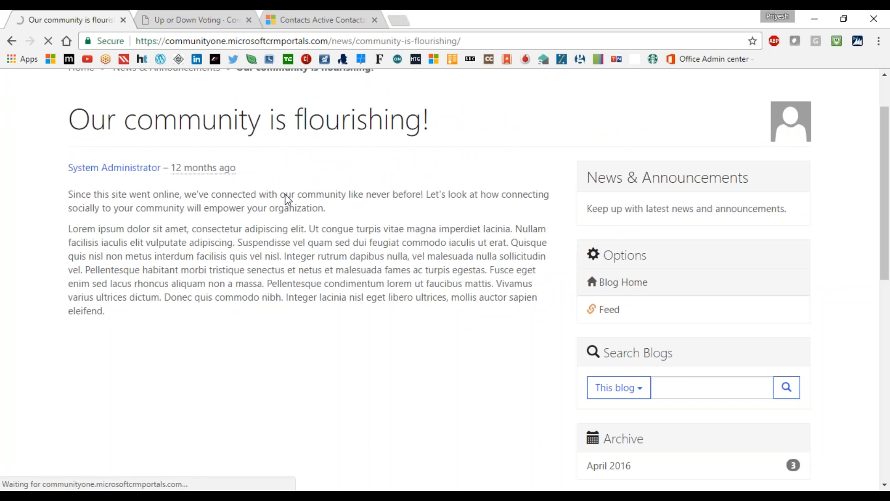
scroll(300, 278, down, 4)
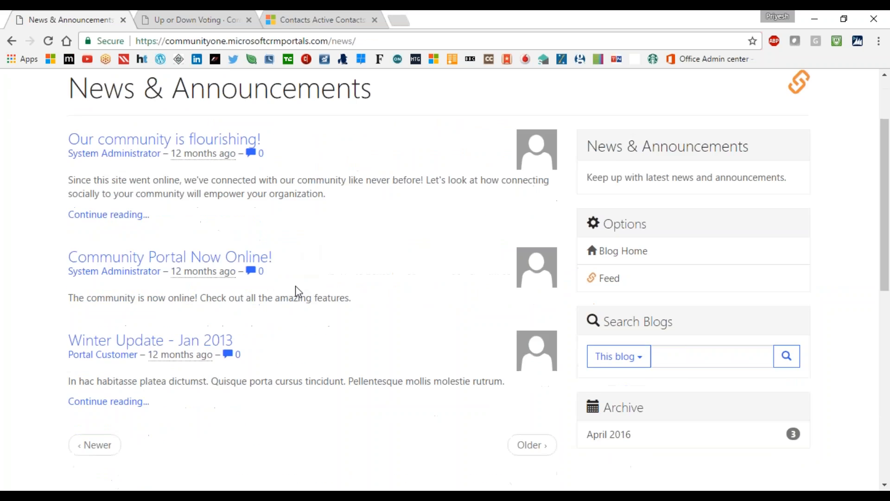
scroll(391, 335, up, 5)
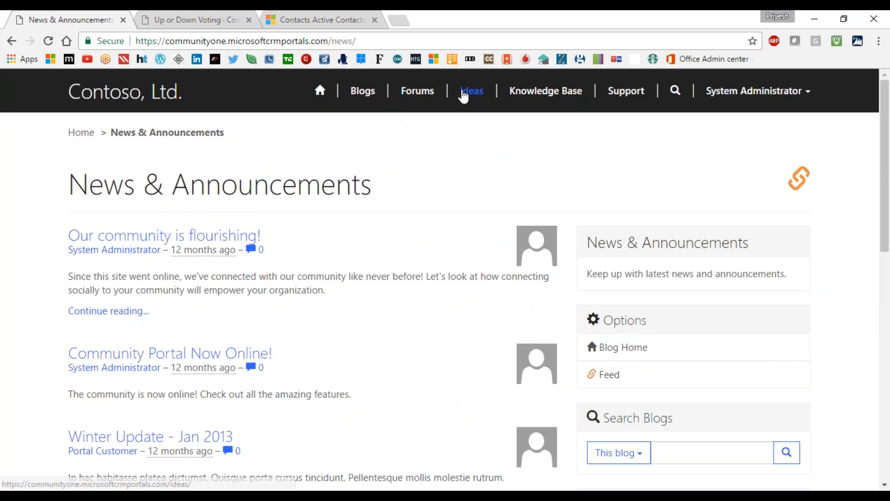
Go to the Community Portal's Ideas page from the top navigation bar
click(483, 101)
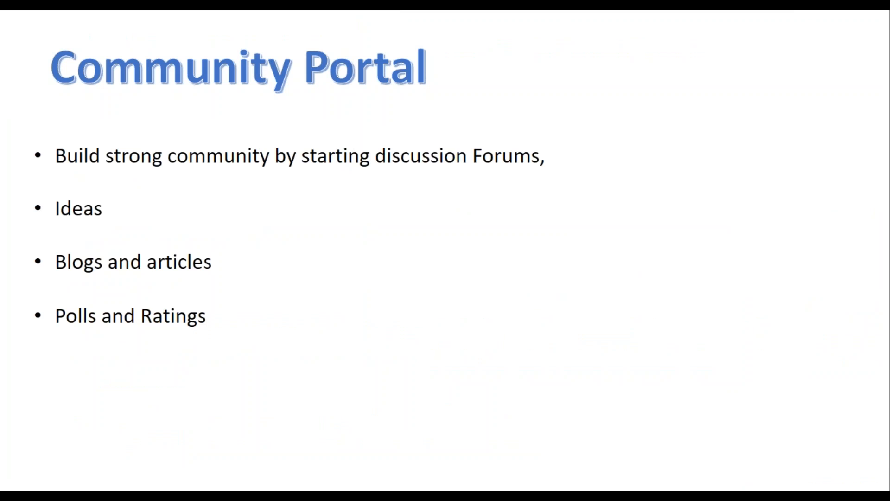
Advance the slideshow to the 'Inviting users using Contacts' slide
key(Right)
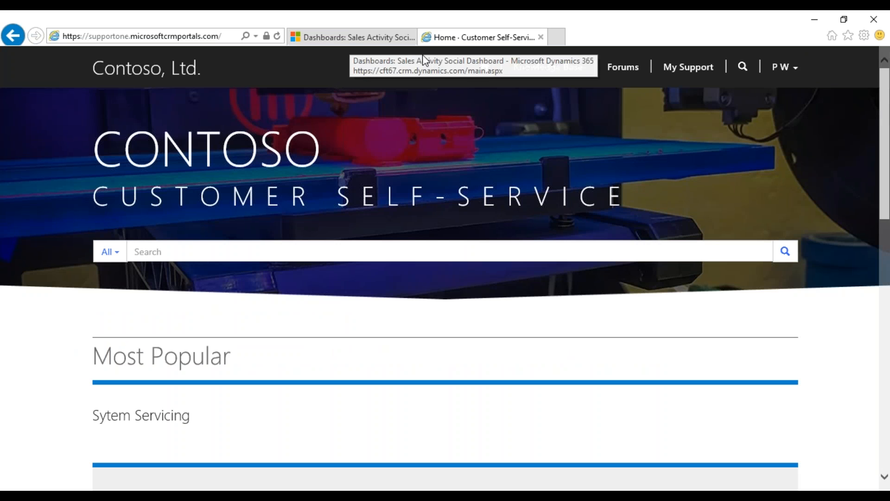
Sign out of the self-service portal and open the Dynamics 365 – custom app's dashboard
click(783, 71)
click(741, 132)
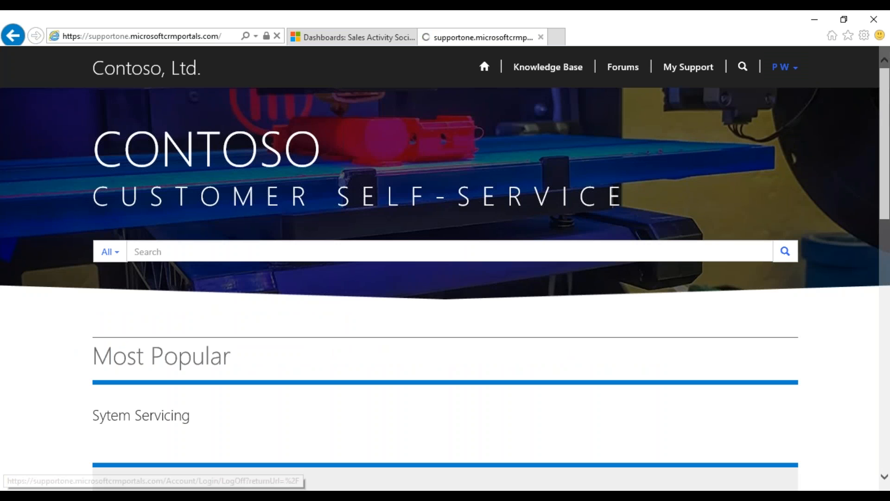
click(349, 37)
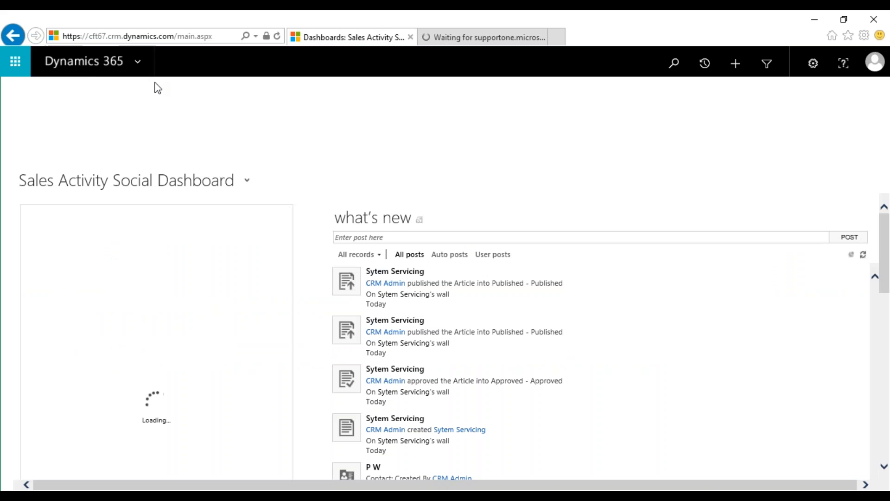
click(125, 63)
click(124, 149)
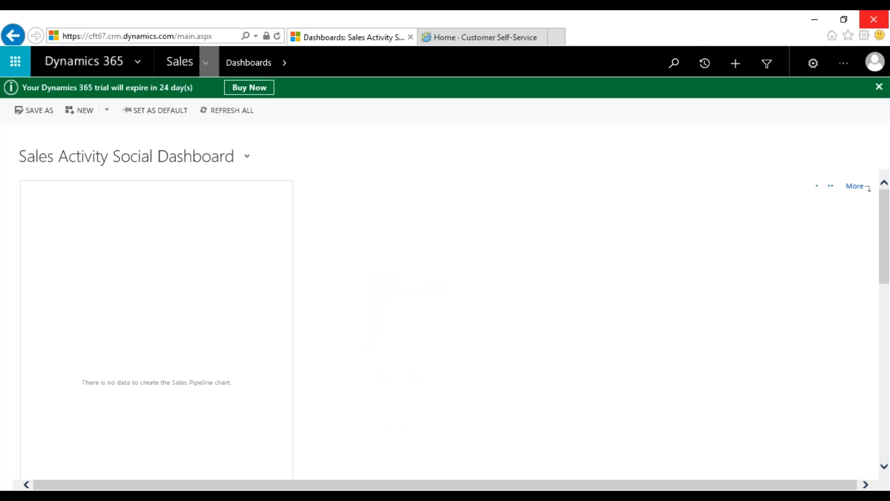
Browse the Portals area's pages, look at the Community area's forum pages, then return to Portals
click(205, 62)
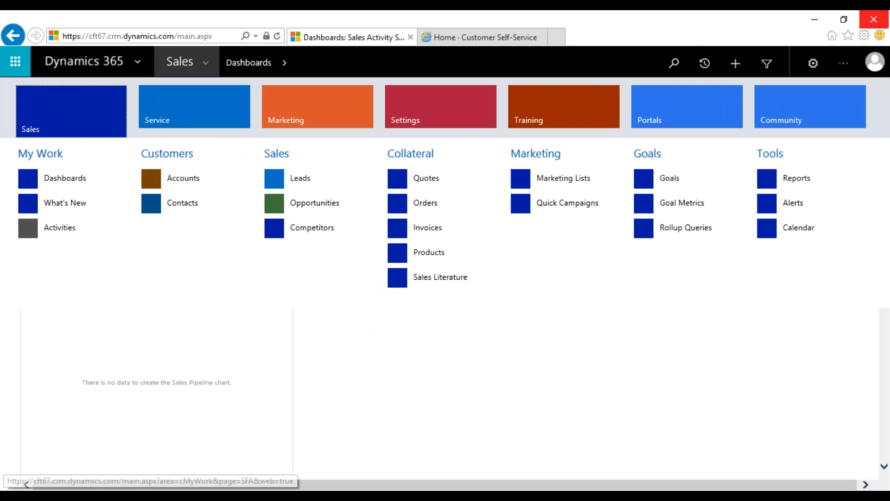
click(699, 121)
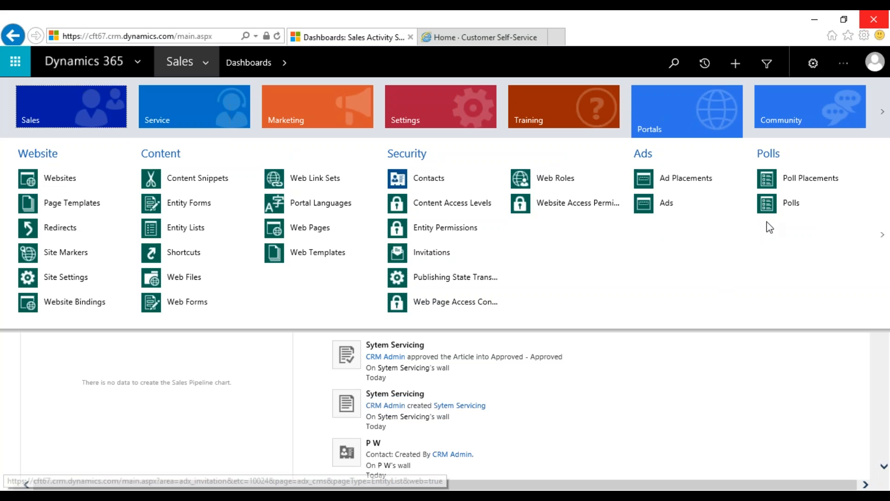
click(883, 234)
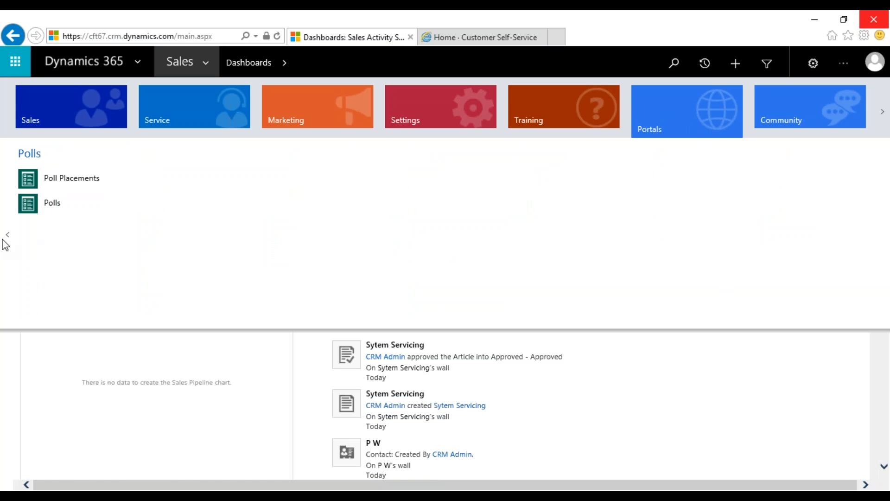
click(8, 235)
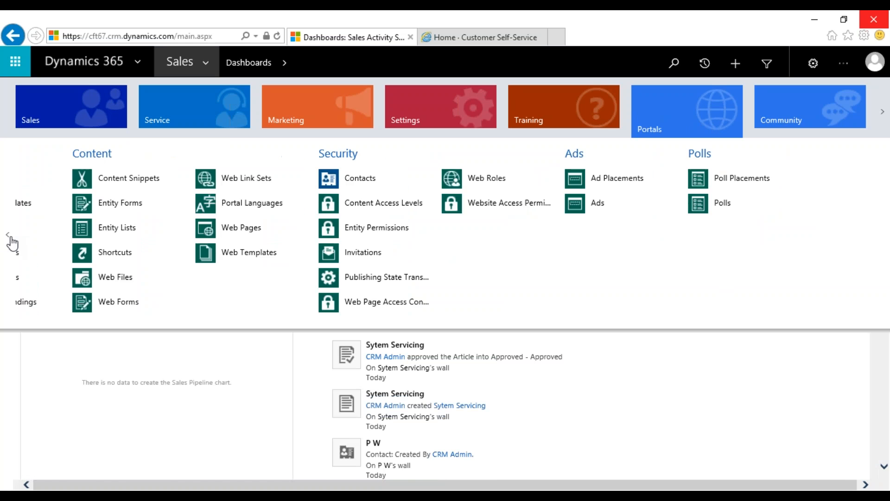
click(786, 124)
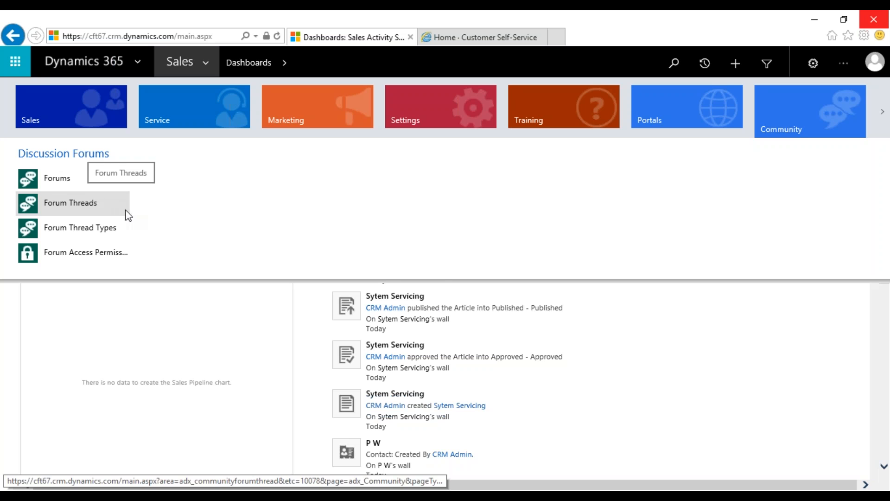
click(675, 111)
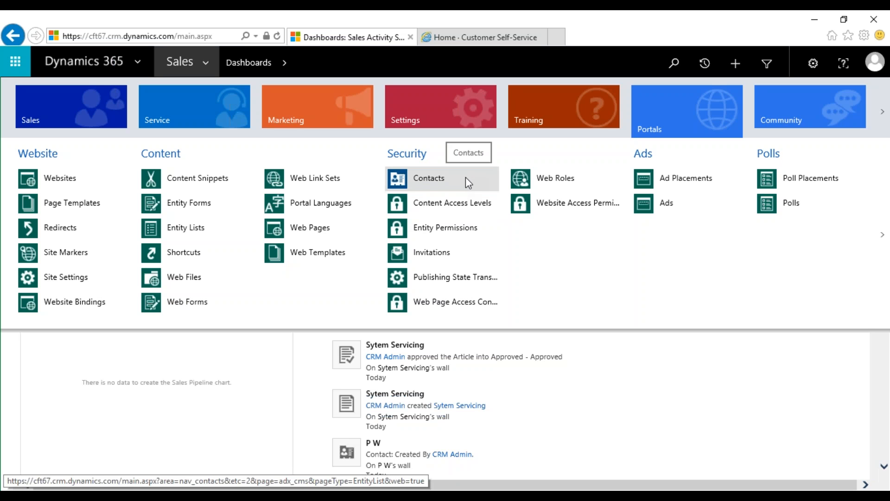
Open the Portals > Security > Contacts list and start a new contact record
click(427, 187)
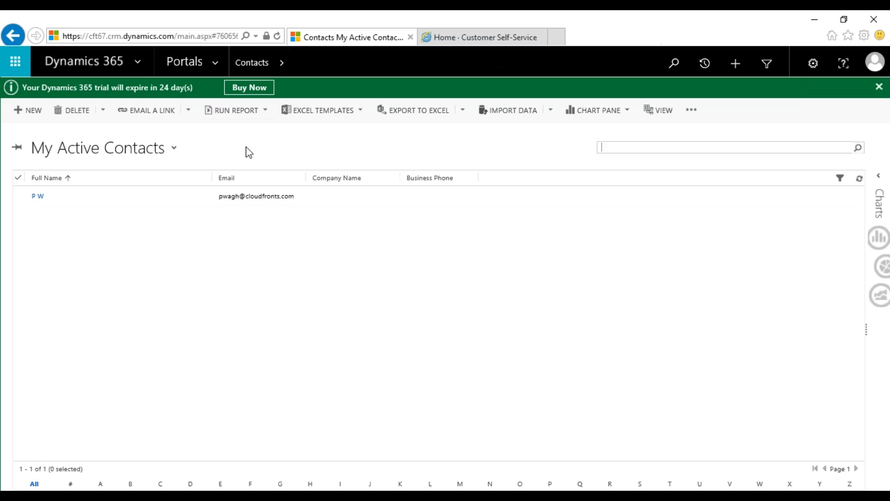
click(26, 110)
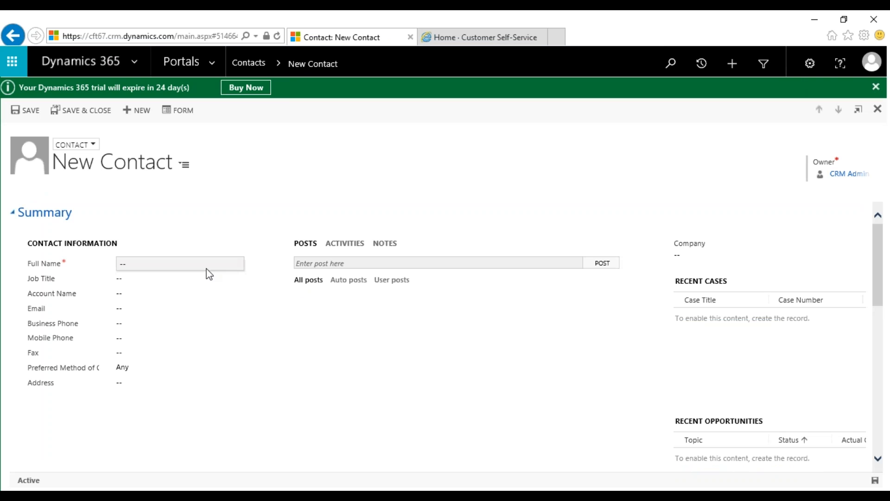
Enter the contact's first and last name in the Full Name field
click(165, 272)
key(Tab)
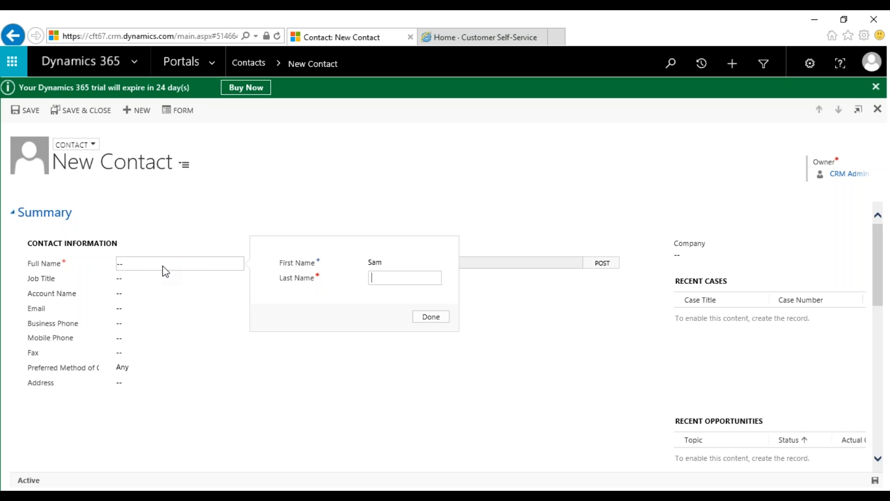
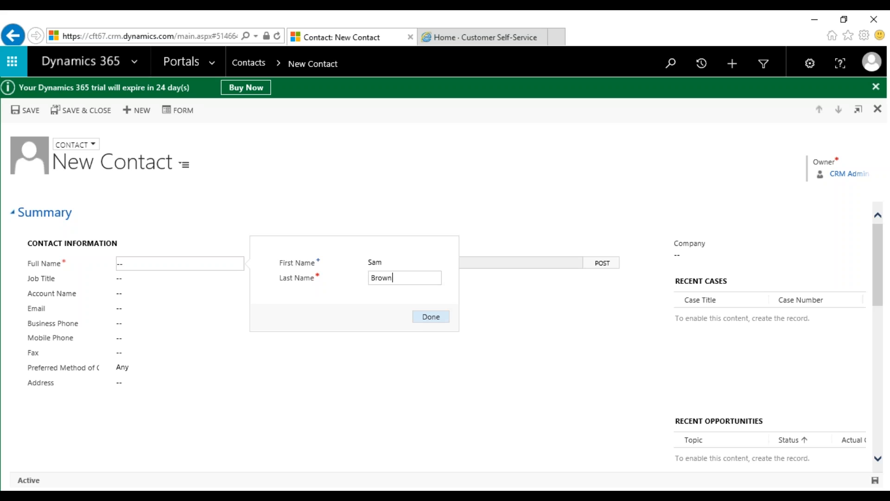
click(431, 316)
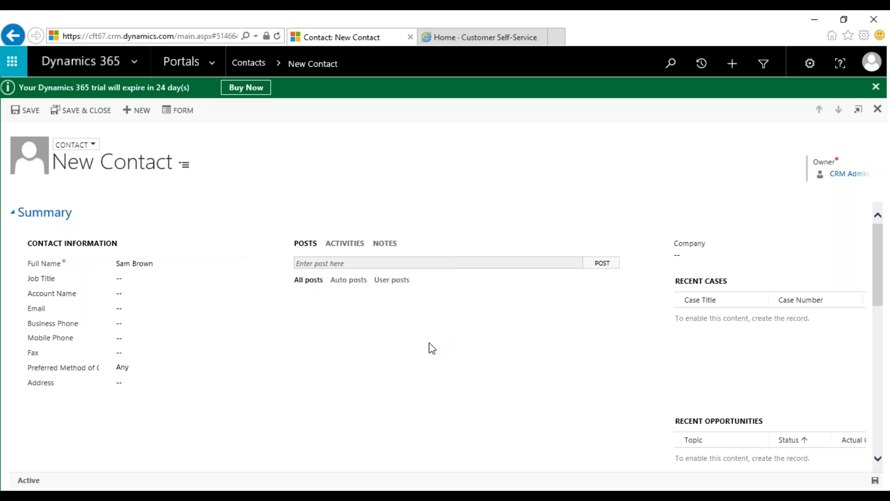
Save the contact and a new invitation, then select the generated invitation code
key(ctrl+s)
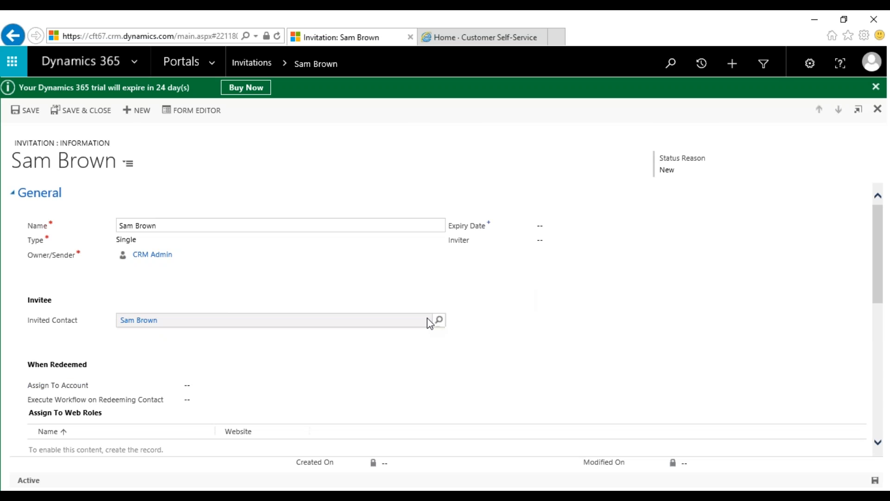
scroll(420, 313, down, 4)
scroll(415, 306, down, 3)
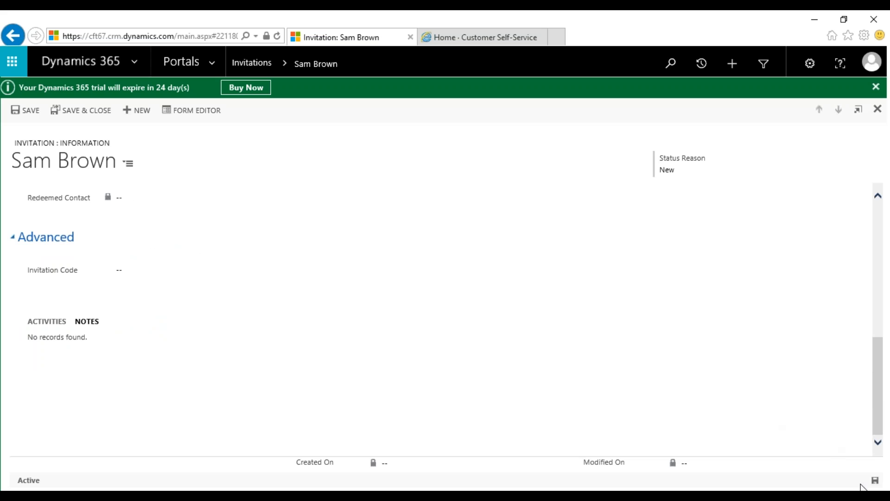
click(873, 483)
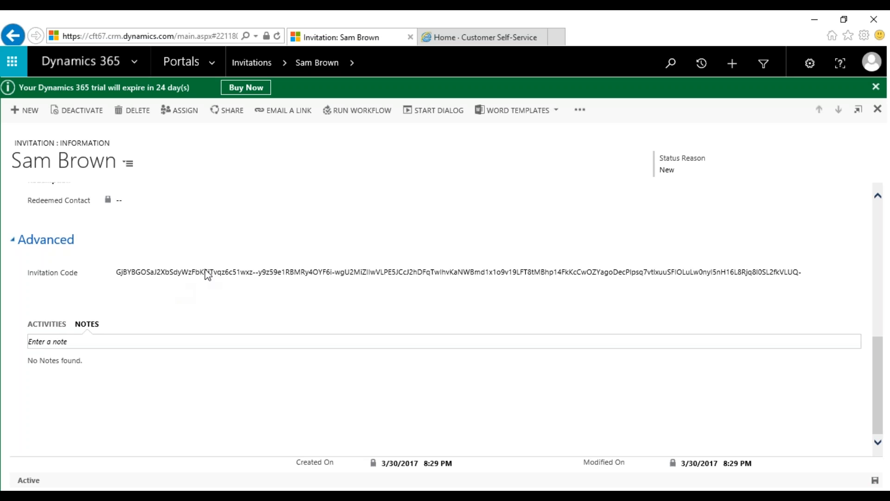
click(209, 270)
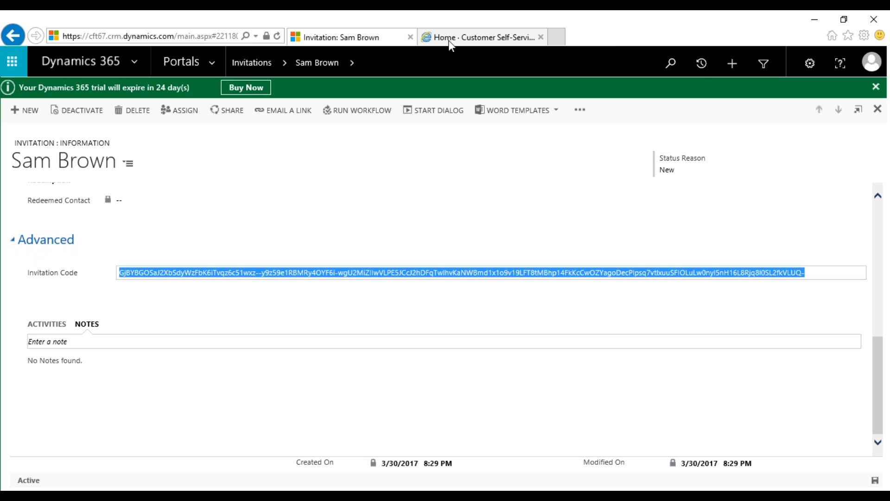
Paste the invitation code into the portal's Redeem Invitation form and submit it to register
click(449, 37)
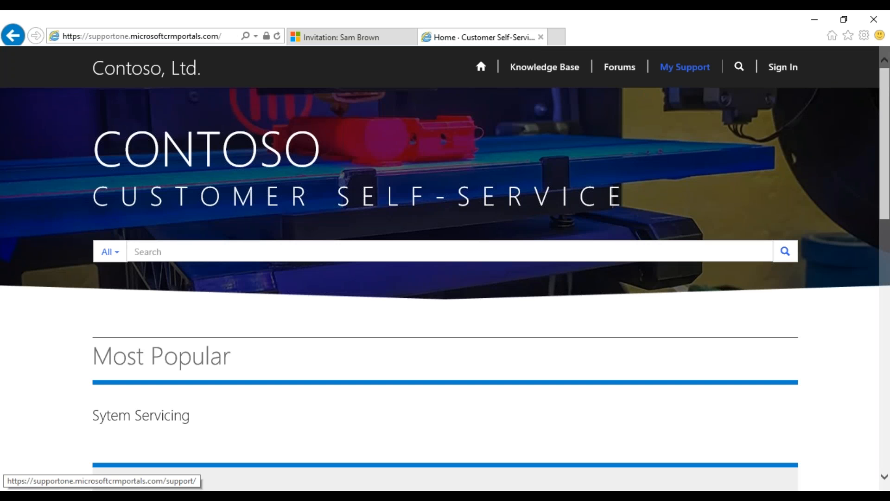
click(775, 72)
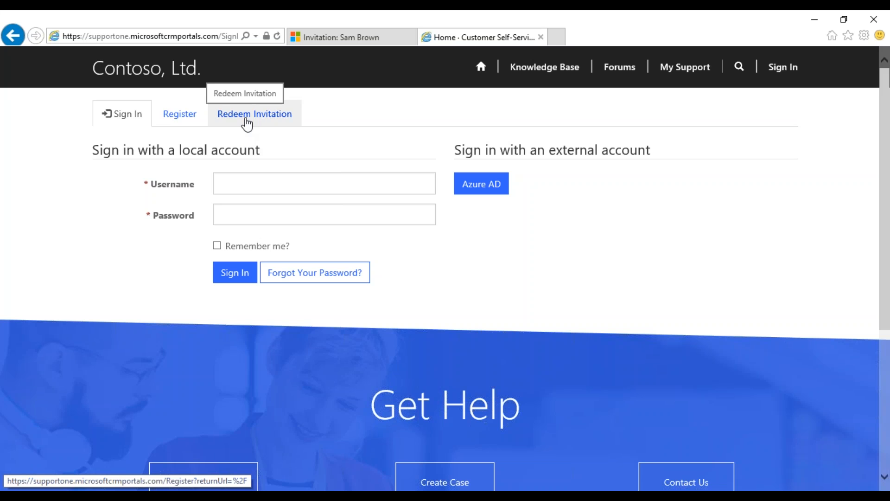
click(247, 123)
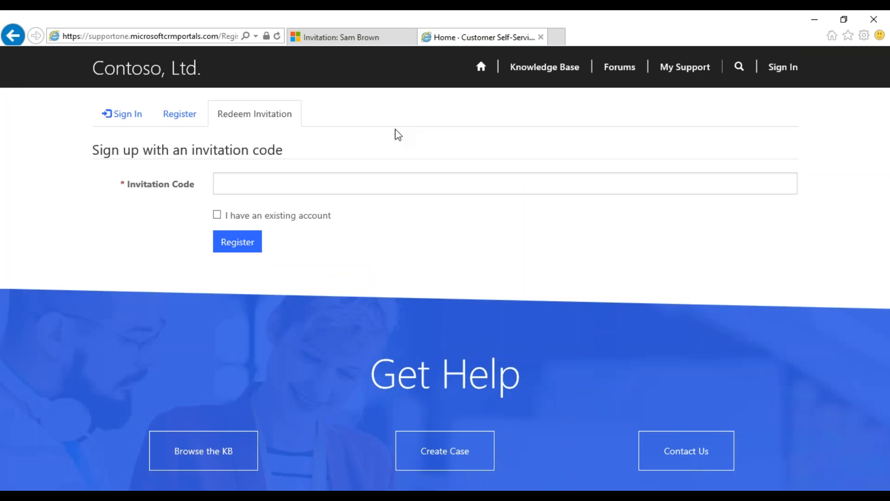
click(394, 181)
key(ctrl+v)
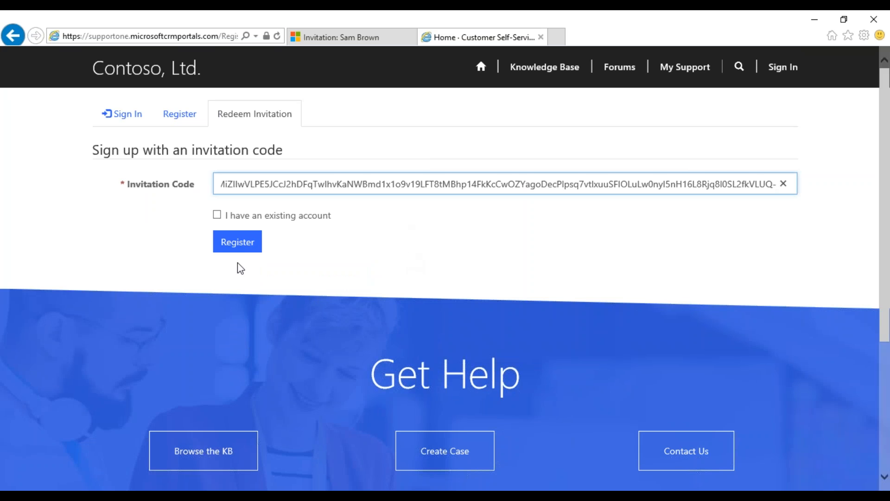
click(248, 251)
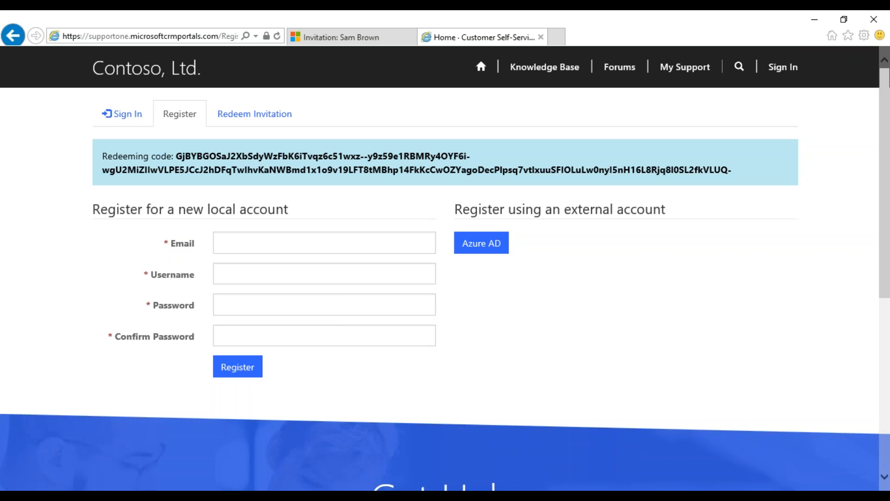
Register a local portal account with the contact's e-mail, a username and a confirmed password
click(283, 242)
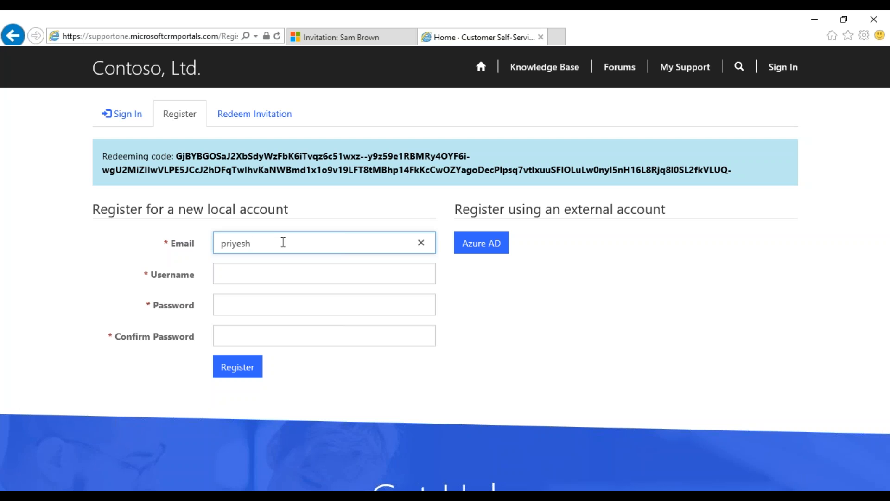
key(Tab)
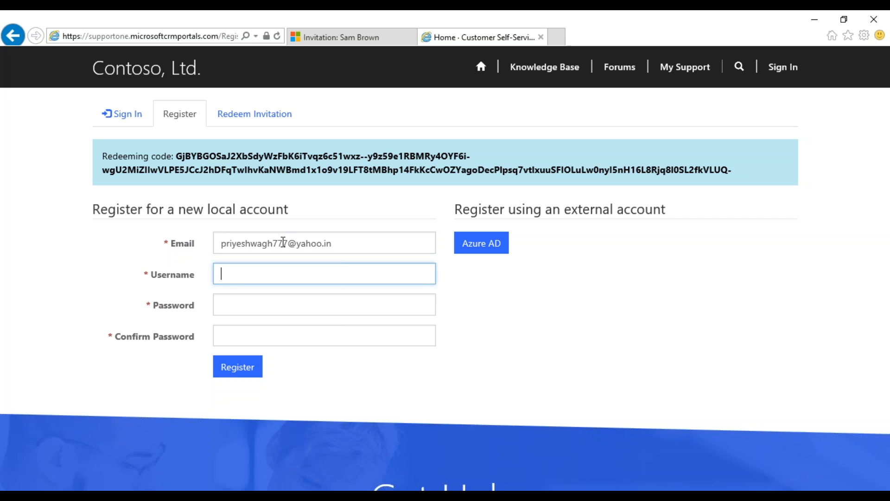
key(Tab)
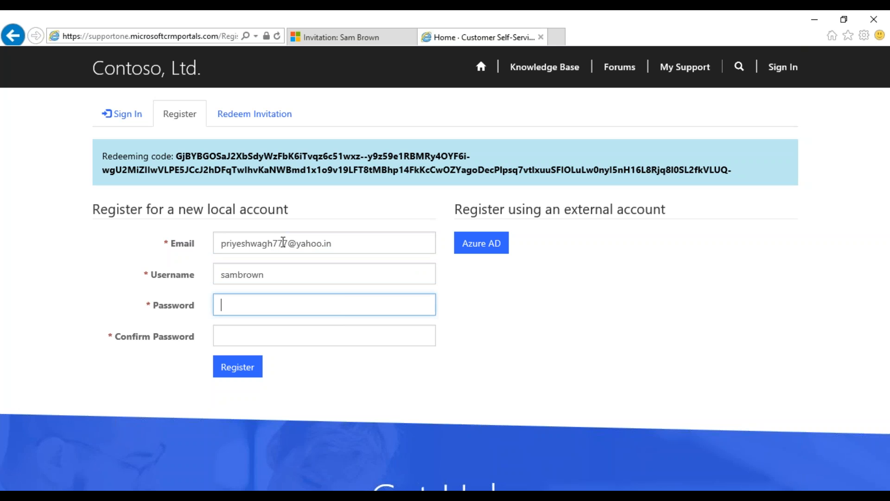
text(•••••••••••)
click(288, 329)
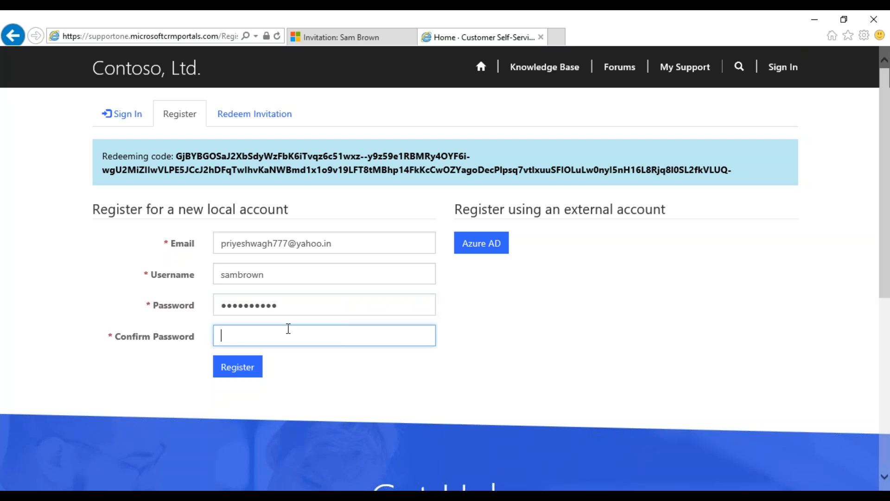
text(•••••••••••)
click(237, 367)
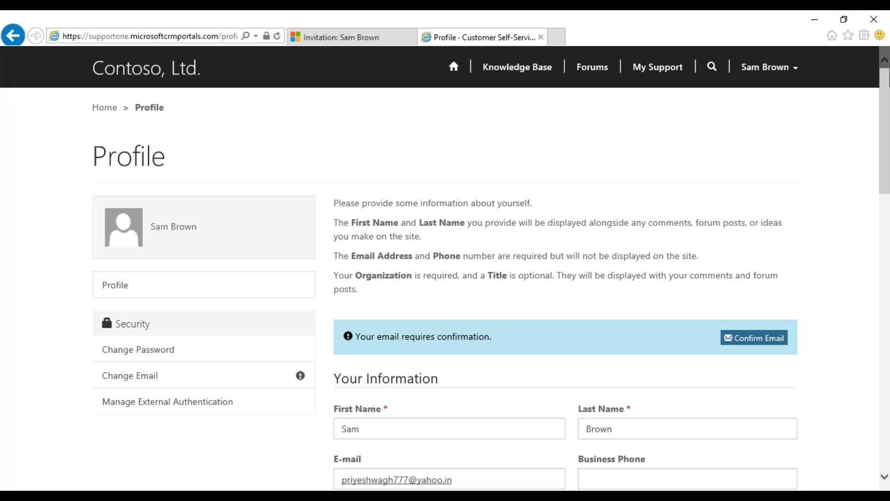
Review the new user's Profile page and account menu, then return to the portal home page
scroll(490, 183, down, 8)
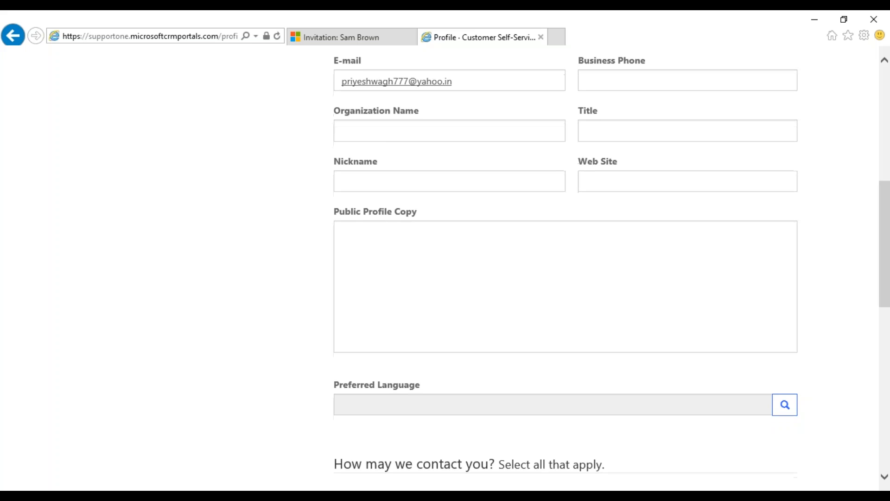
scroll(454, 224, up, 8)
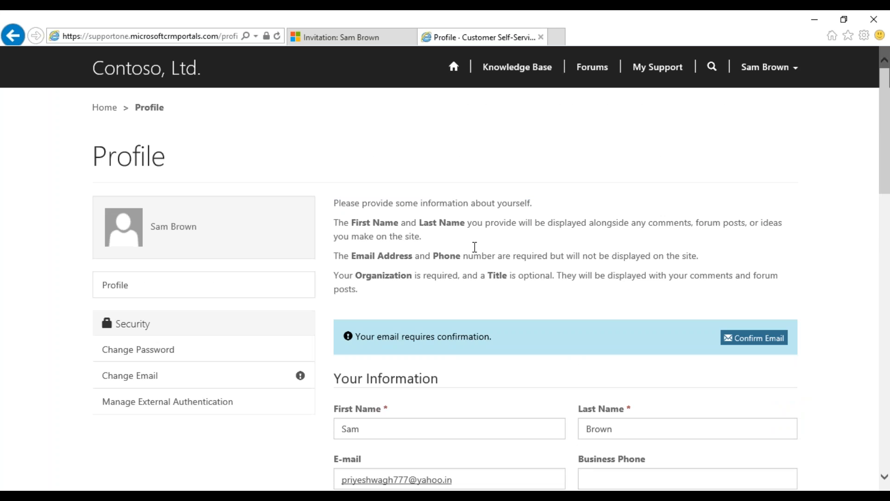
click(771, 74)
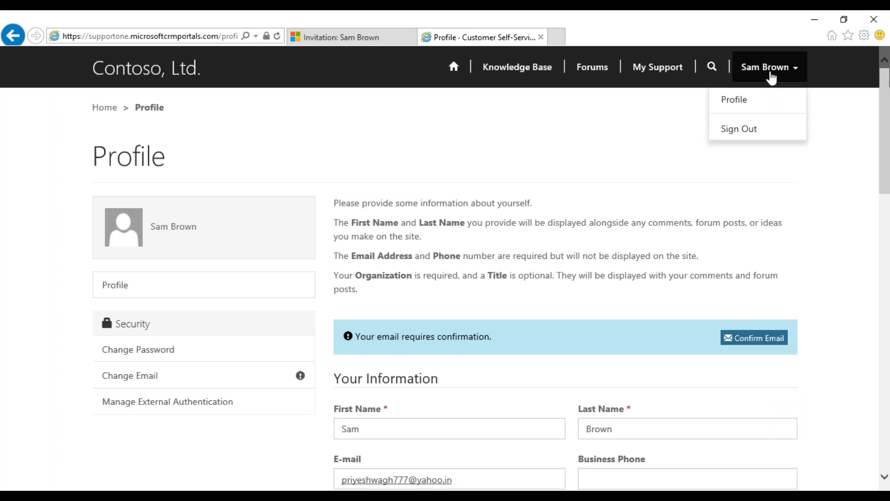
click(734, 100)
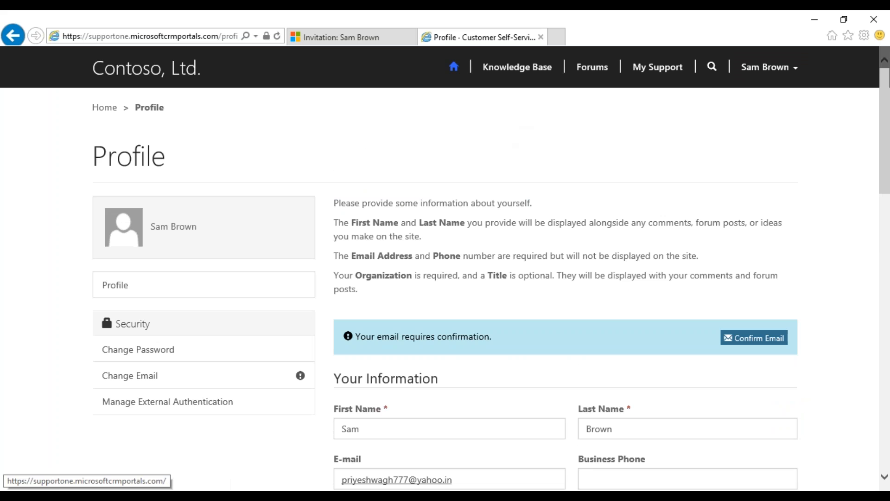
click(454, 67)
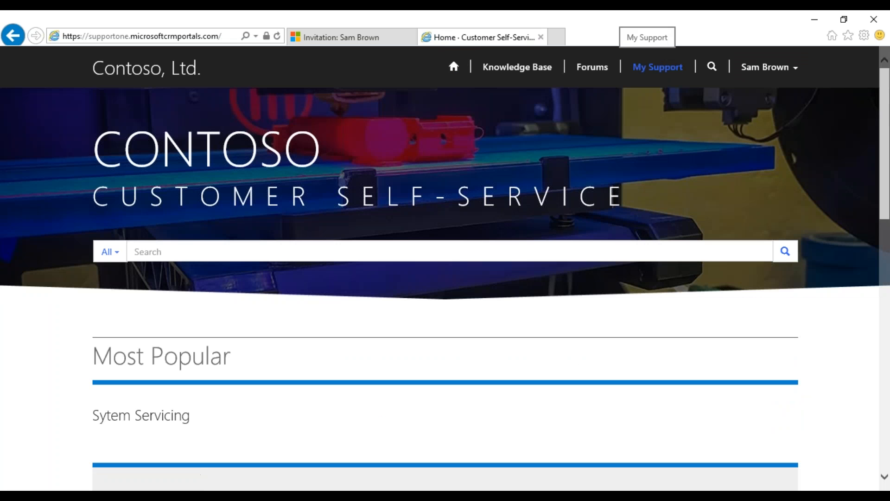
Check My Support for open cases, finding none, then minimize the browser to show the slide
click(658, 67)
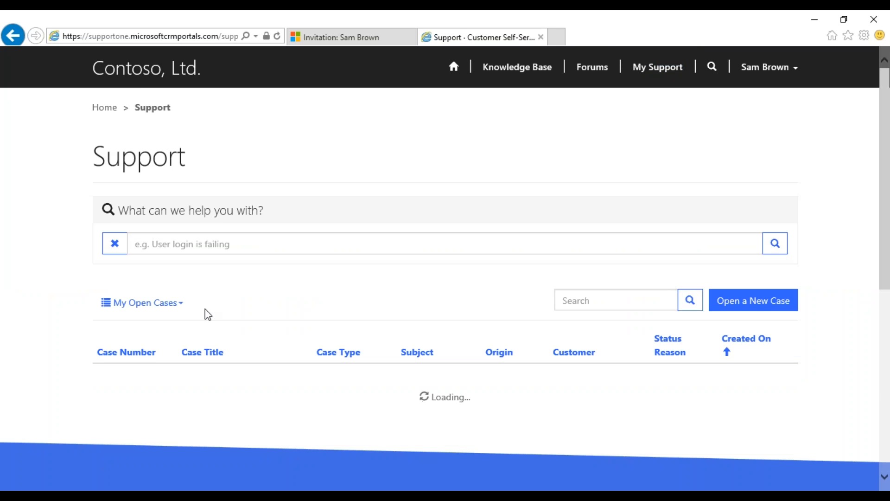
scroll(418, 360, down, 2)
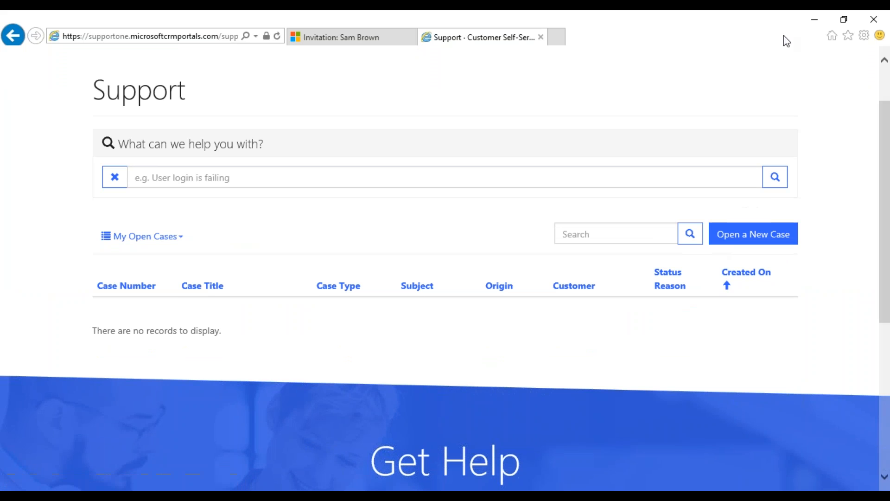
click(815, 19)
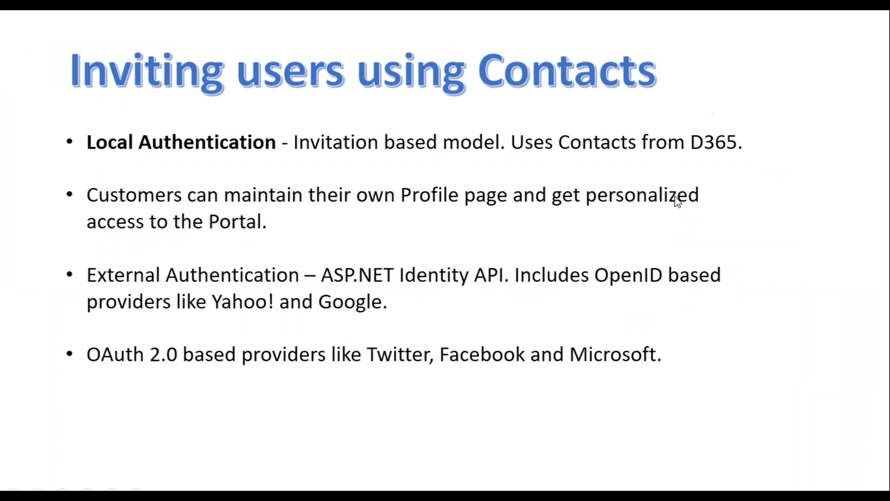